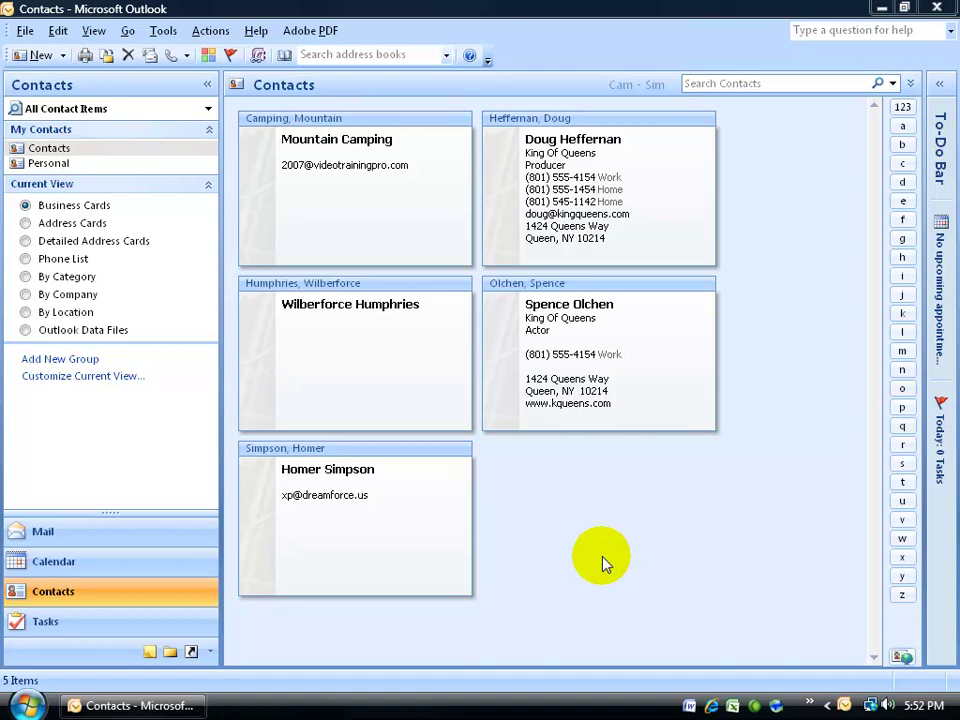
Step: Minimize Outlook and open Contacts.xls from the Exercise folder on the desktop
{"action": "left_click", "coordinate": [882, 8]}
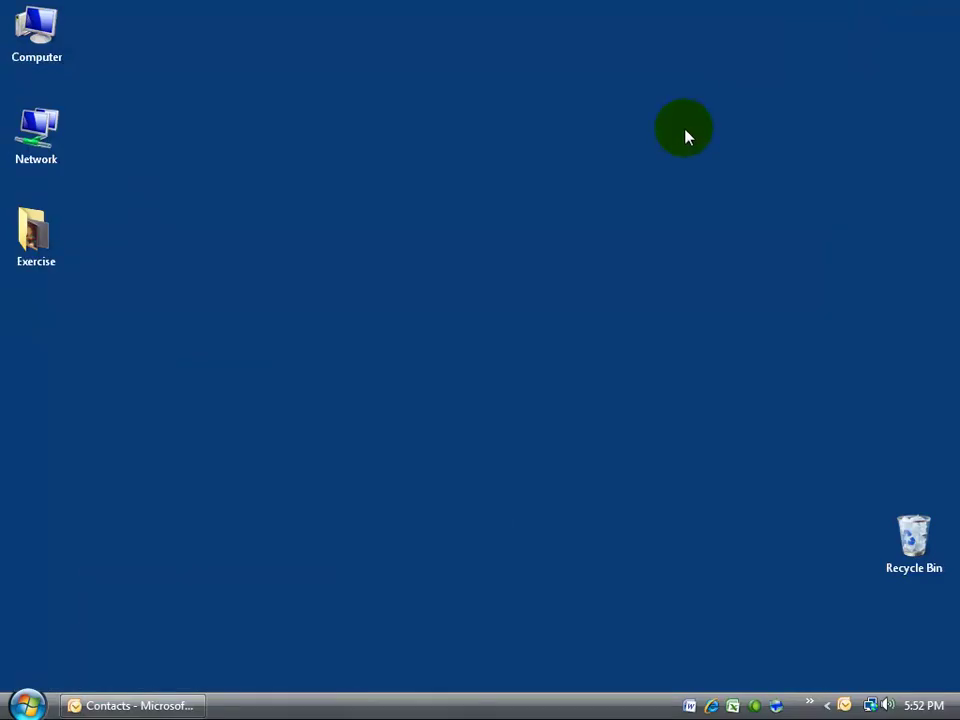
{"action": "double_click", "coordinate": [34, 262]}
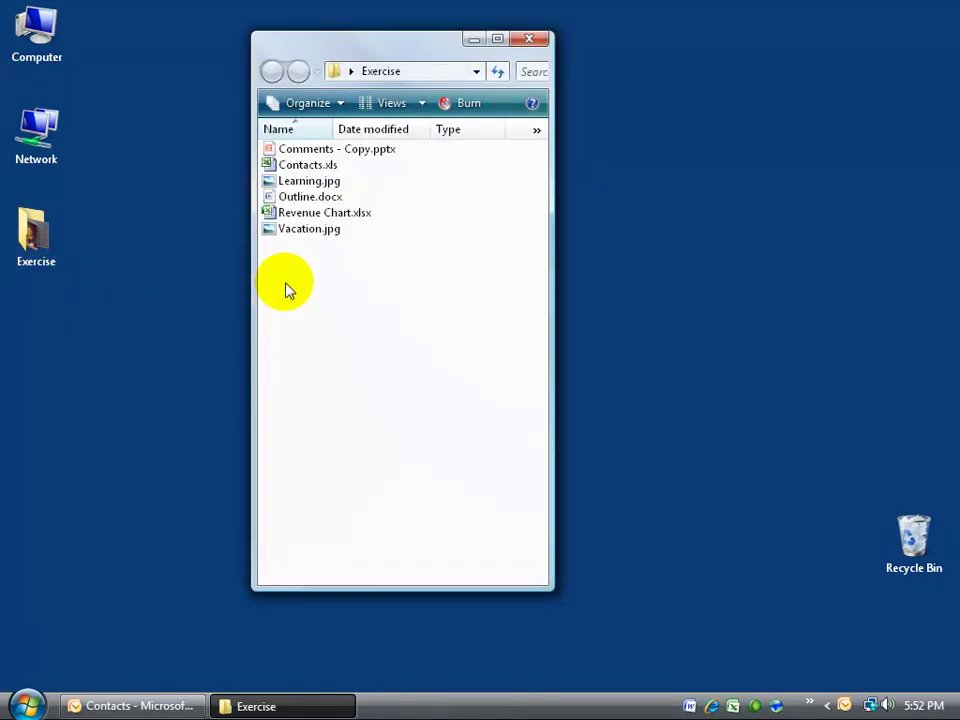
{"action": "double_click", "coordinate": [309, 168]}
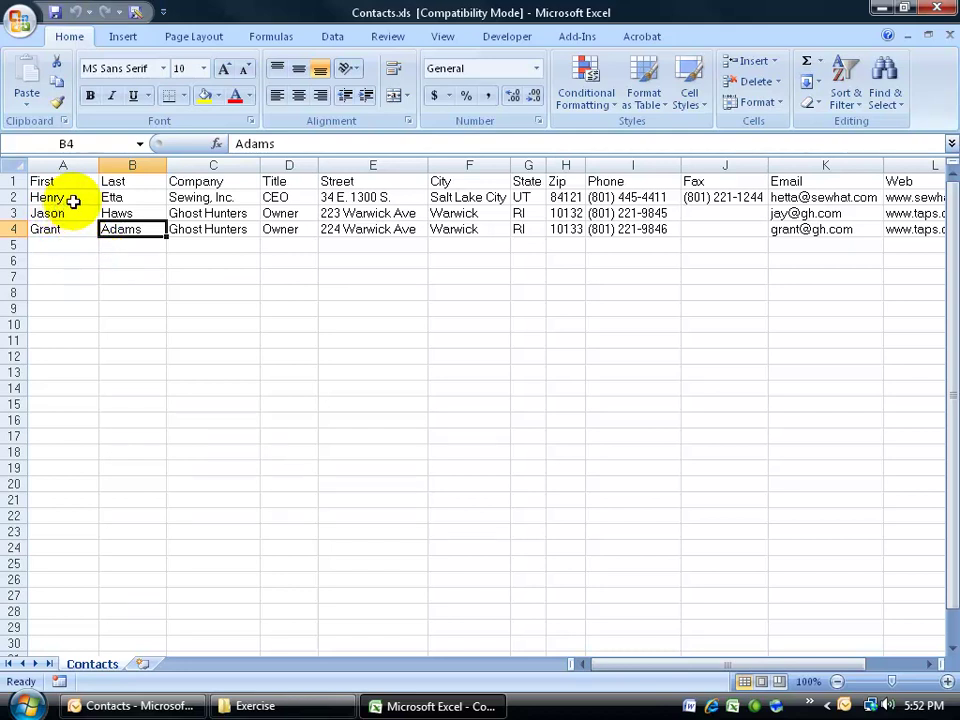
Step: Examine the header row and the contact records beneath it, column by column, in the Contacts worksheet
{"action": "left_click", "coordinate": [14, 182]}
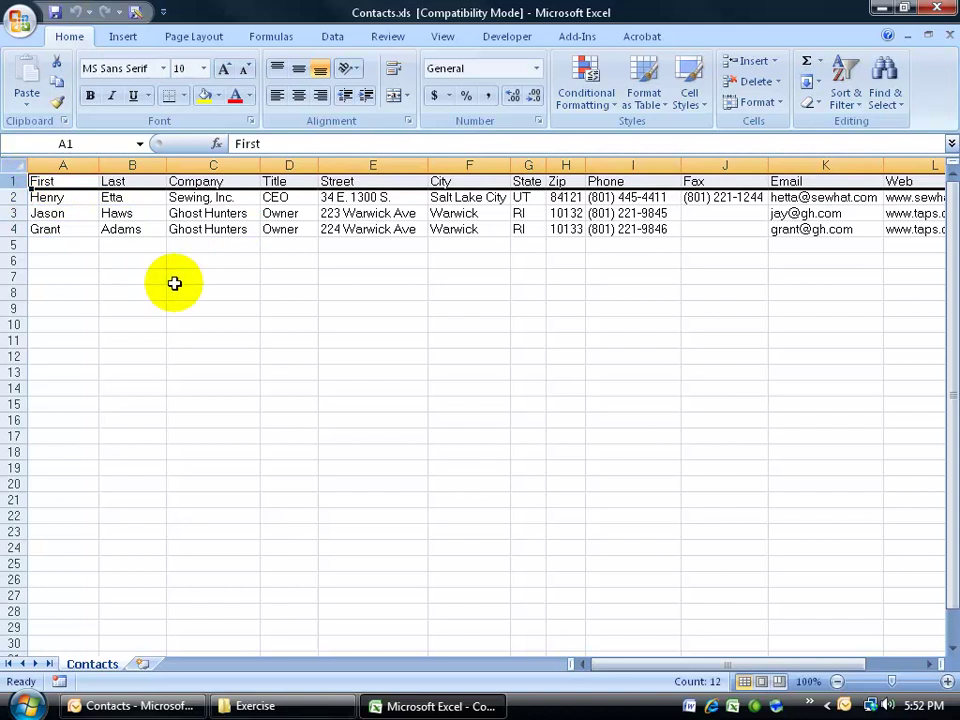
{"action": "left_click", "coordinate": [68, 197]}
{"action": "left_click_drag", "start_coordinate": [68, 197], "coordinate": [60, 226]}
{"action": "left_click_drag", "start_coordinate": [118, 197], "coordinate": [124, 229]}
{"action": "left_click_drag", "start_coordinate": [182, 198], "coordinate": [205, 228]}
{"action": "left_click_drag", "start_coordinate": [285, 198], "coordinate": [292, 228]}
{"action": "left_click_drag", "start_coordinate": [340, 198], "coordinate": [348, 229]}
{"action": "left_click_drag", "start_coordinate": [39, 179], "coordinate": [527, 180]}
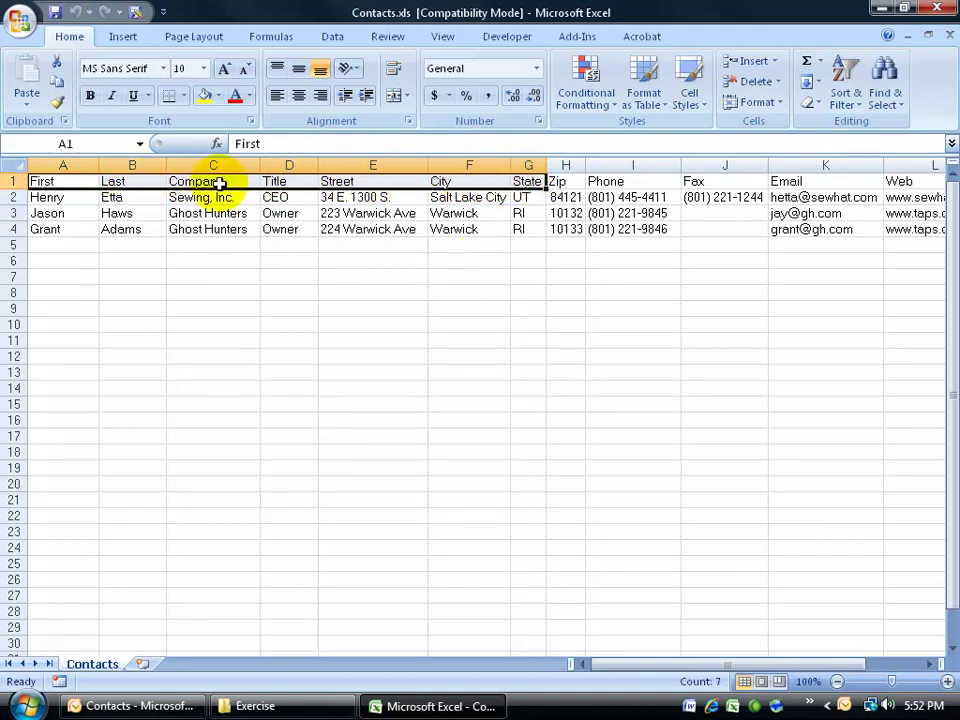
{"action": "left_click_drag", "start_coordinate": [74, 199], "coordinate": [62, 232]}
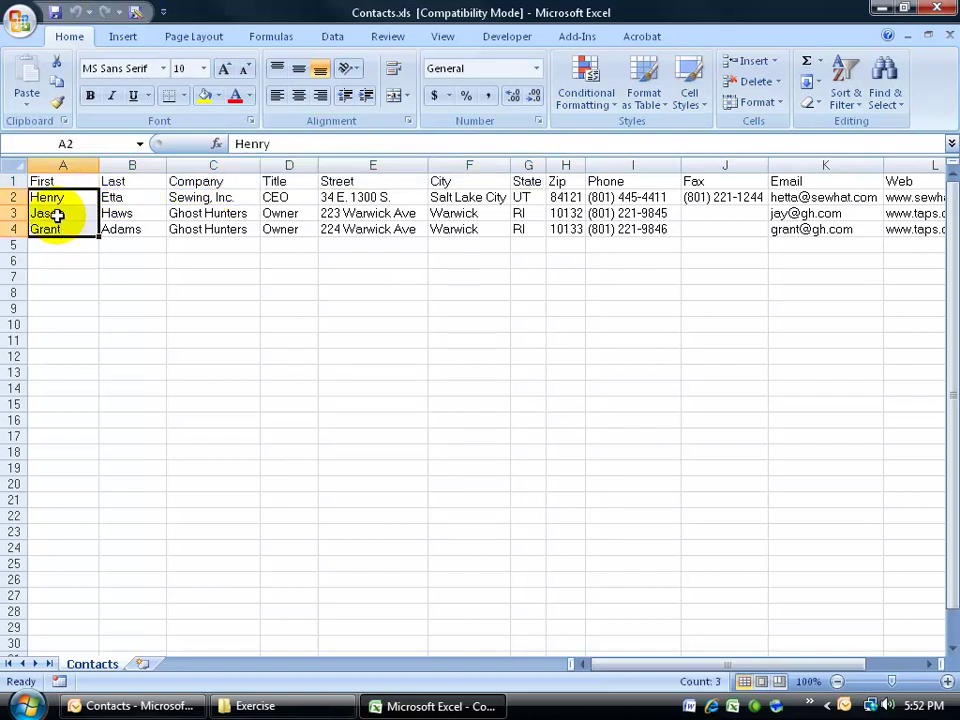
{"action": "left_click_drag", "start_coordinate": [115, 198], "coordinate": [130, 230]}
{"action": "left_click_drag", "start_coordinate": [198, 198], "coordinate": [210, 215]}
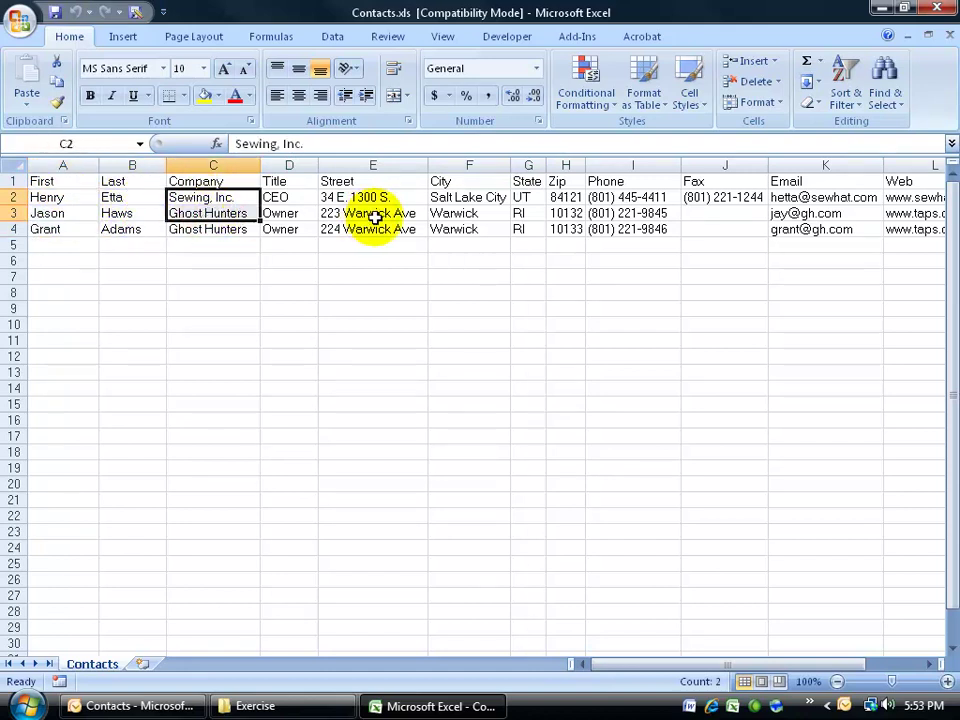
Step: Close the workbook and, back in Outlook, start an import using "Import from another program or file"
{"action": "left_click", "coordinate": [935, 10]}
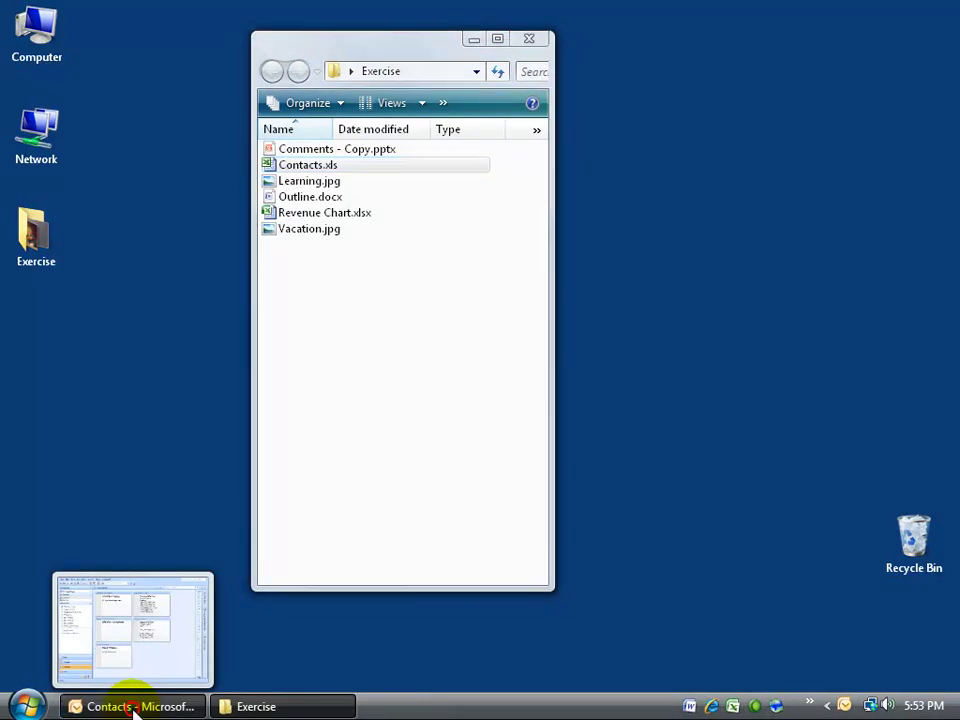
{"action": "left_click", "coordinate": [133, 707]}
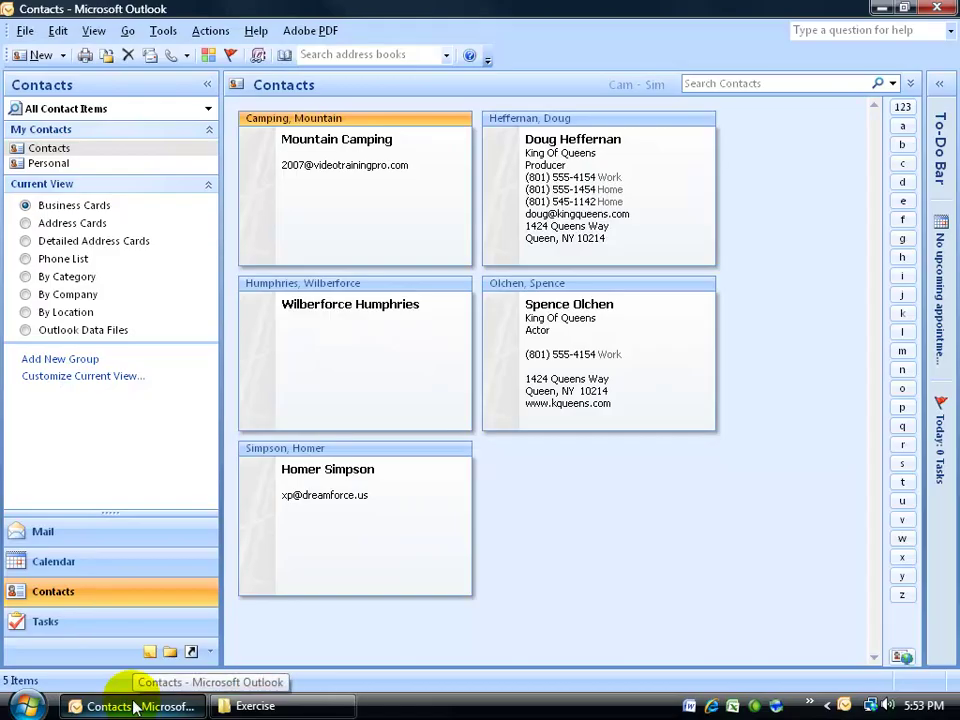
{"action": "left_click", "coordinate": [20, 30]}
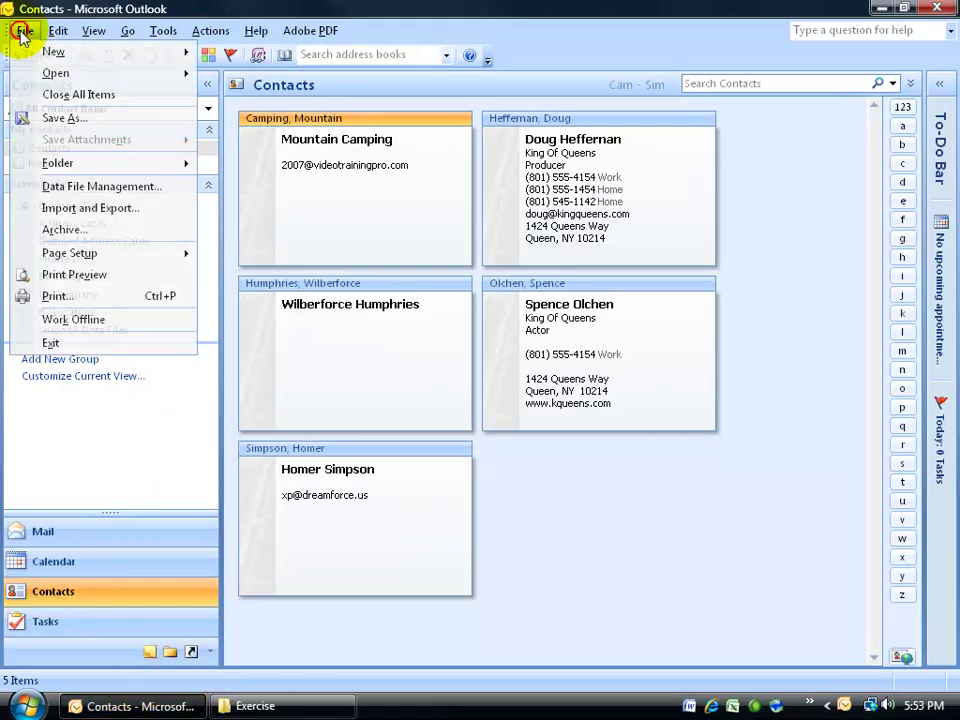
{"action": "left_click", "coordinate": [60, 210]}
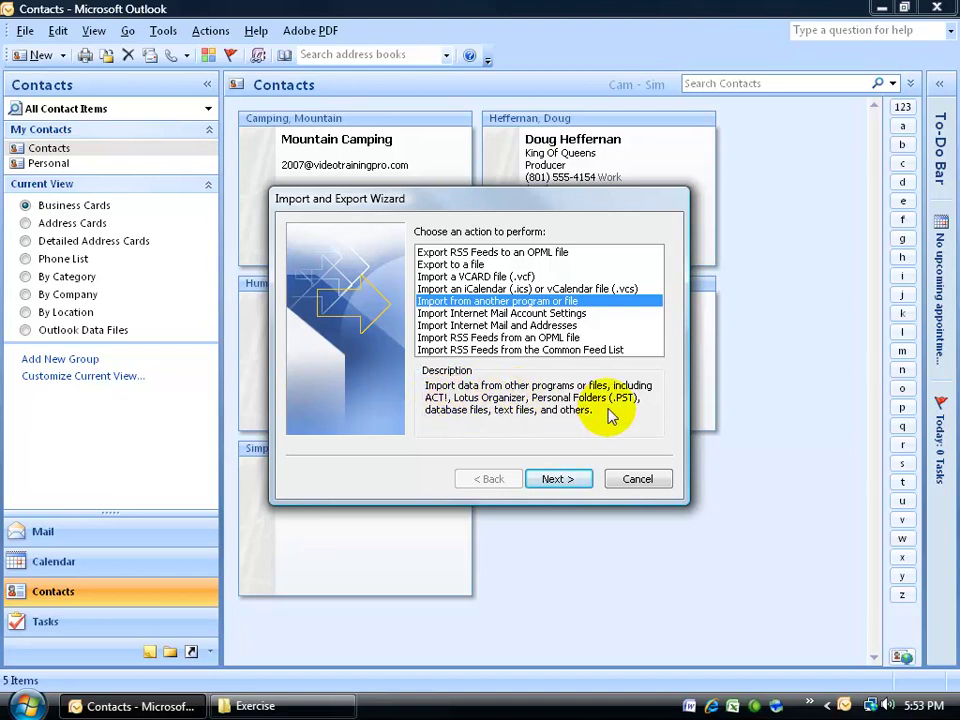
{"action": "left_click", "coordinate": [557, 479]}
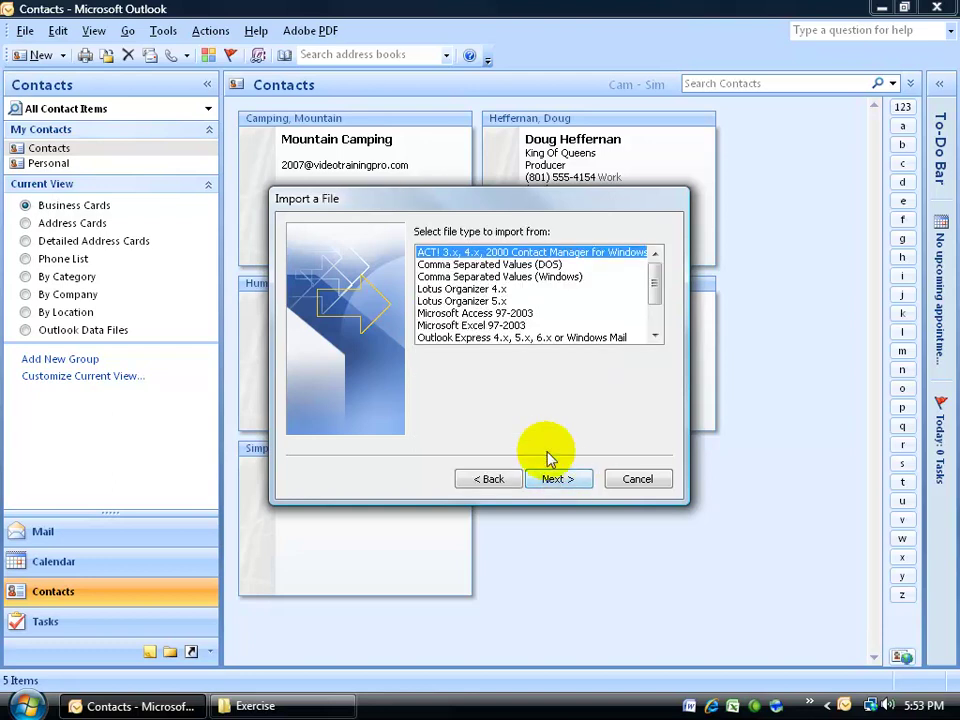
Step: Choose Microsoft Excel 97-2003 as the file type to import from
{"action": "left_click", "coordinate": [494, 326]}
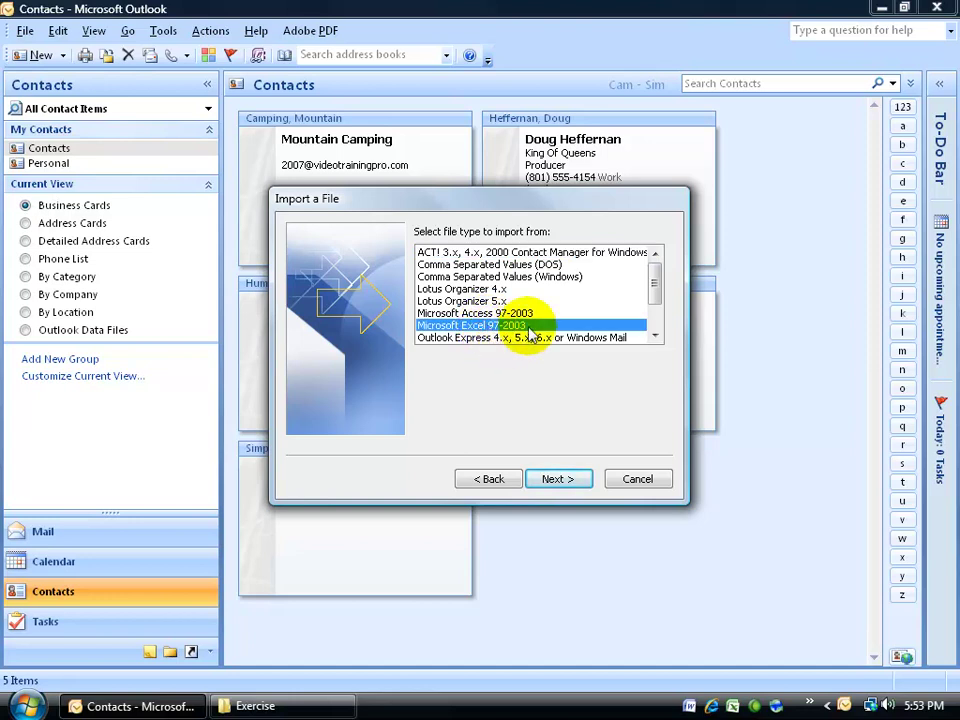
{"action": "mouse_move", "coordinate": [656, 281]}
{"action": "left_mouse_down"}
{"action": "mouse_move", "coordinate": [658, 315]}
{"action": "mouse_move", "coordinate": [658, 300]}
{"action": "left_mouse_up"}
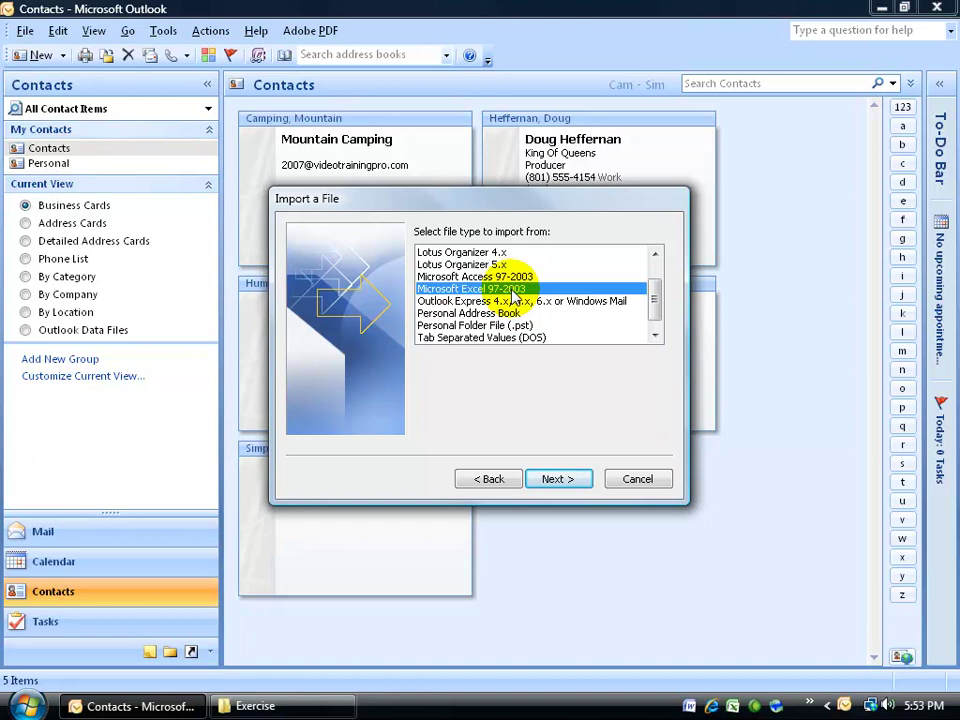
{"action": "left_click", "coordinate": [570, 476]}
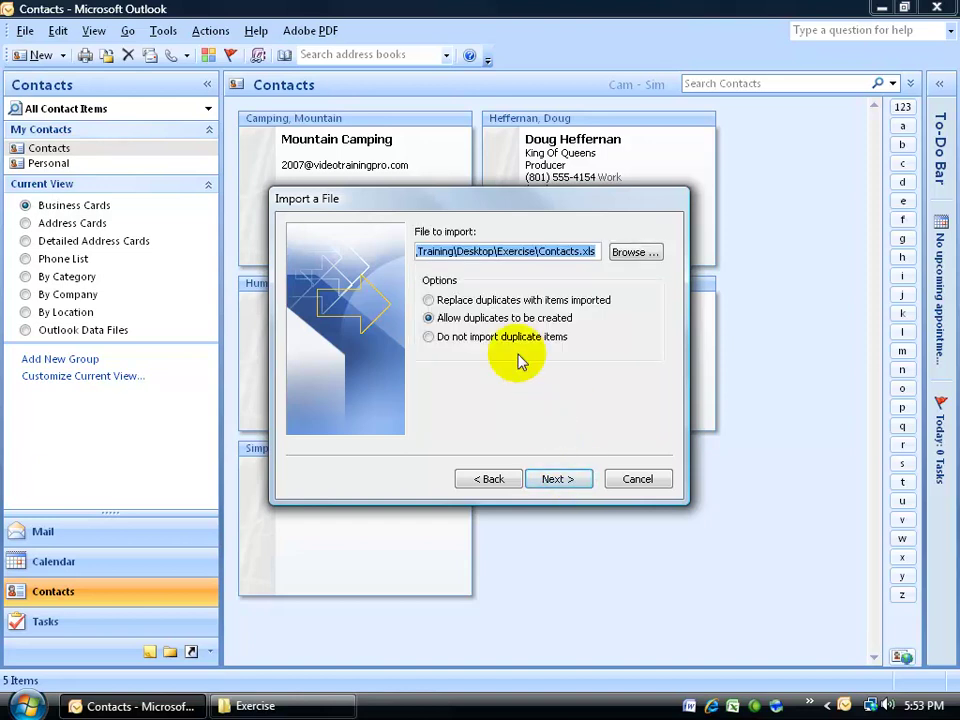
Step: Select Contacts.xls in the Exercise folder as the file to import, allowing duplicates to be created
{"action": "left_click", "coordinate": [634, 252]}
{"action": "double_click", "coordinate": [442, 271]}
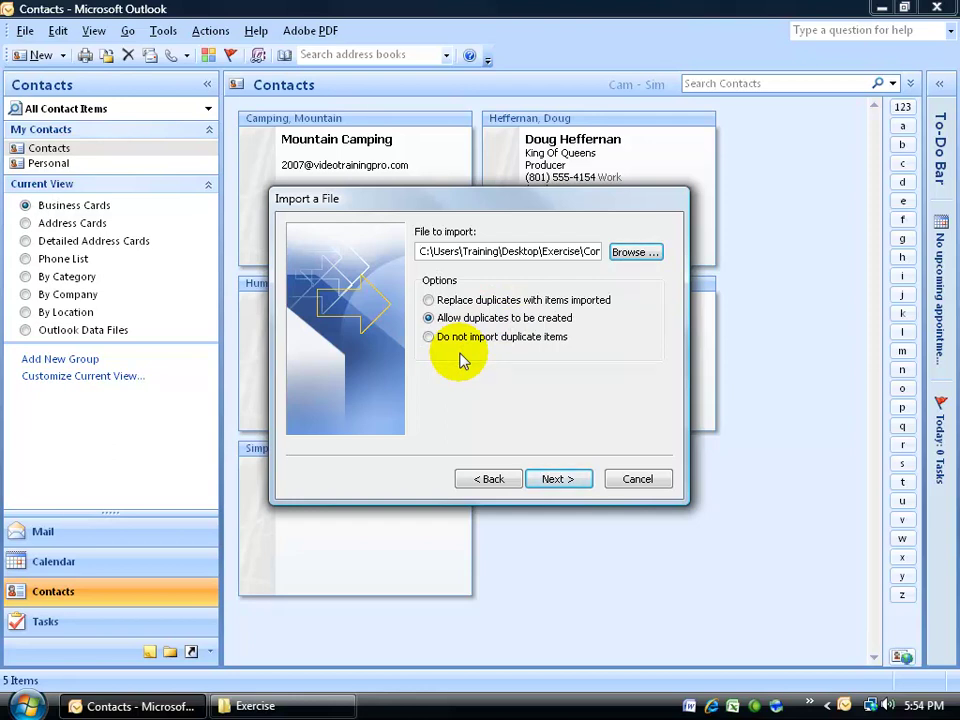
{"action": "left_click", "coordinate": [557, 479]}
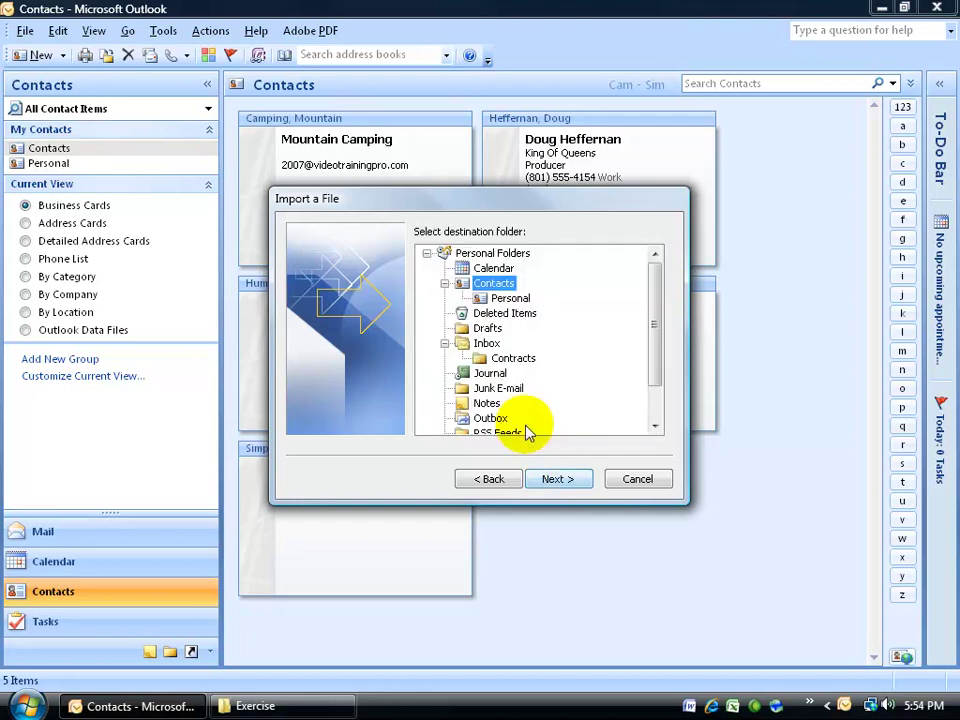
Step: Set the Personal contacts folder as the import destination and open the custom field mapping
{"action": "left_click", "coordinate": [510, 299]}
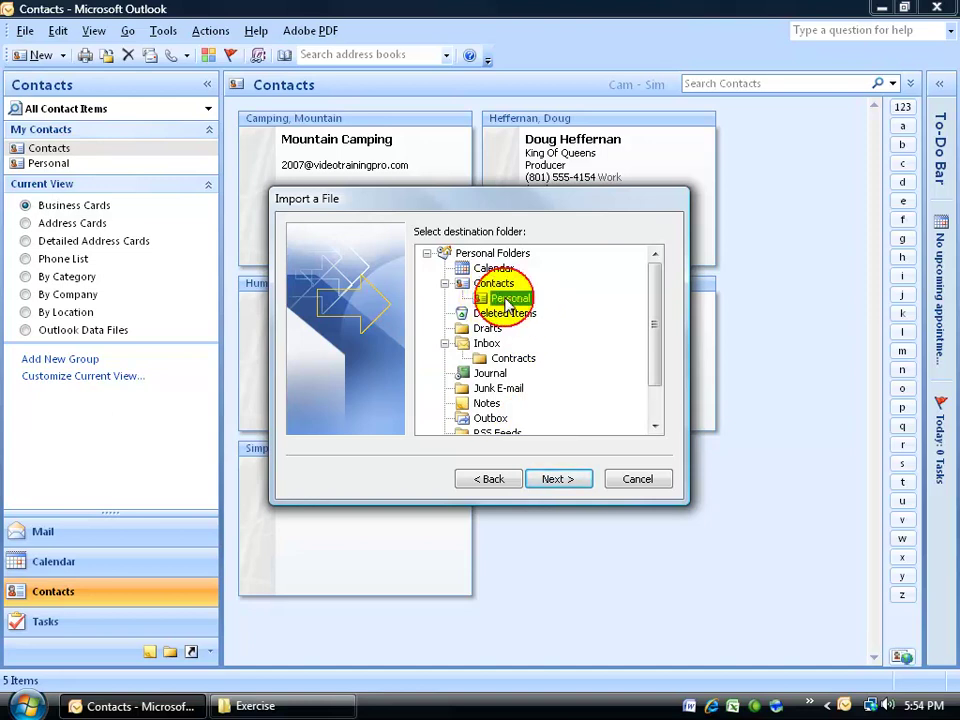
{"action": "left_click", "coordinate": [559, 479]}
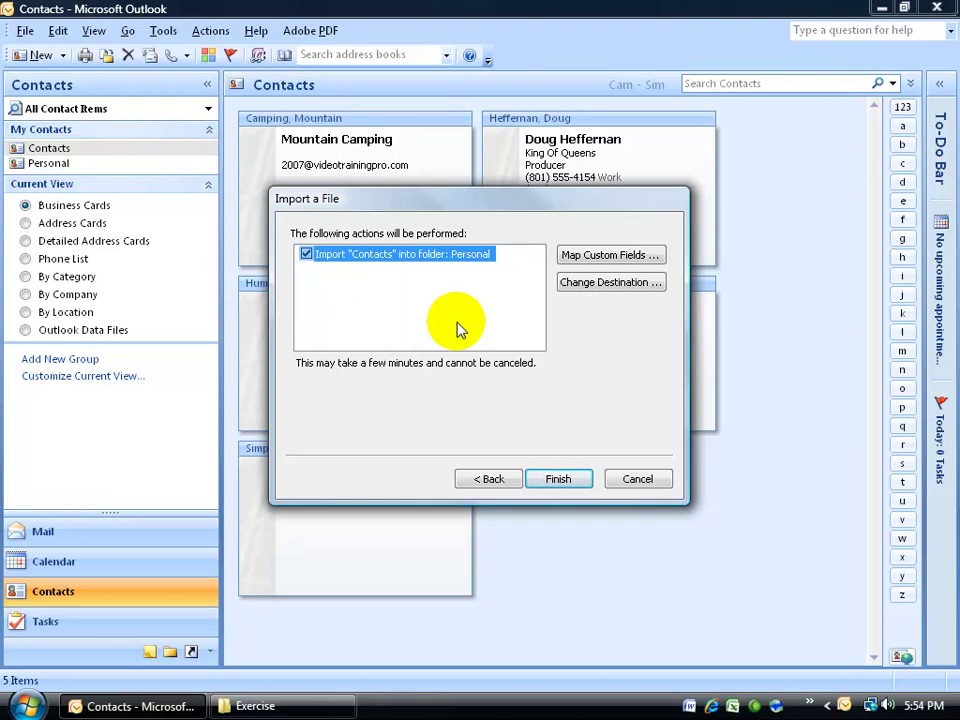
{"action": "left_click", "coordinate": [604, 256]}
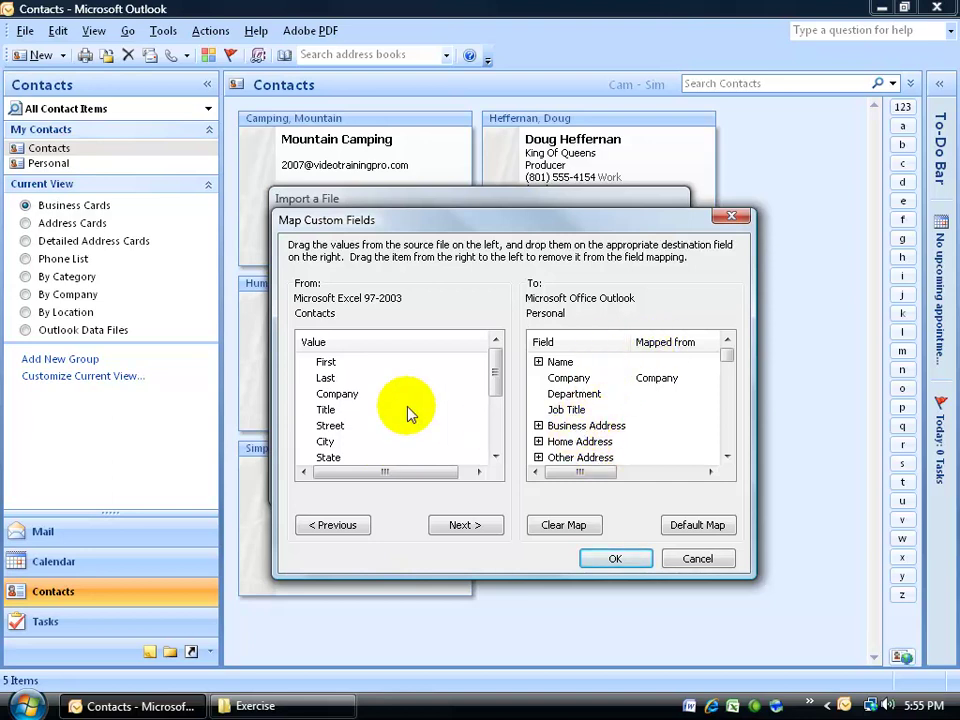
{"action": "left_click_drag", "start_coordinate": [341, 404], "coordinate": [591, 386]}
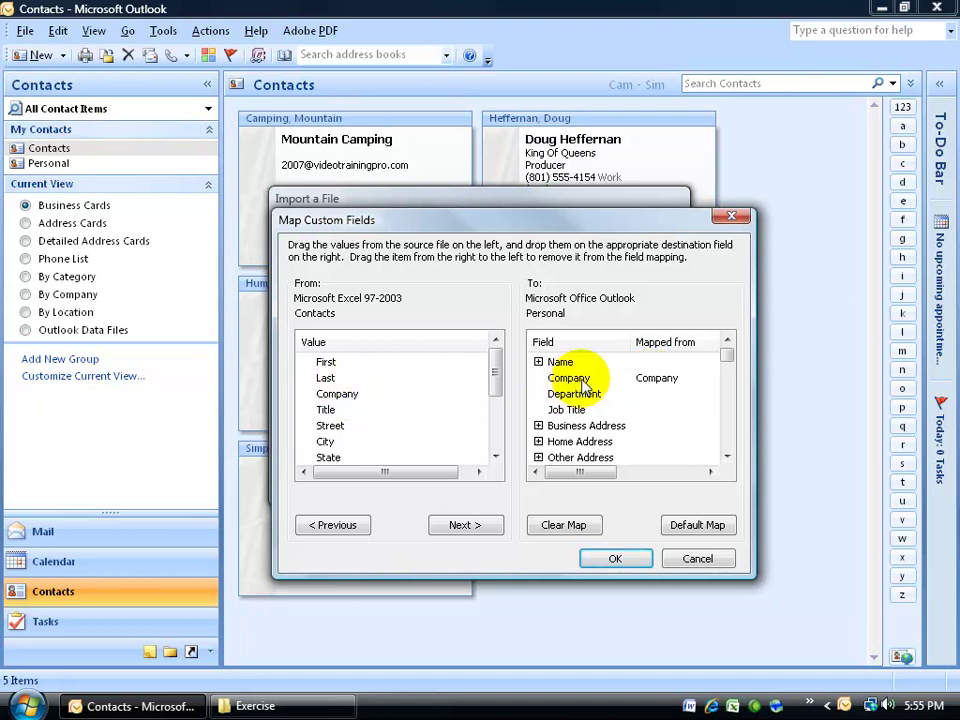
{"action": "left_click", "coordinate": [653, 382]}
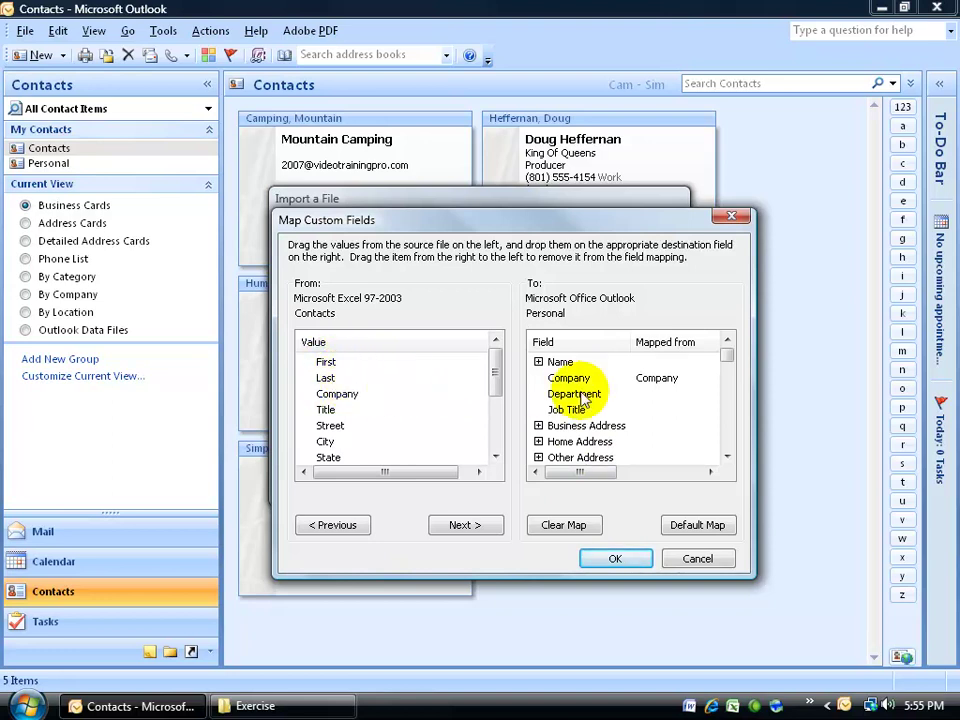
Step: Expand the Name field group and map First to First Name and Last to Last Name
{"action": "left_click", "coordinate": [538, 362]}
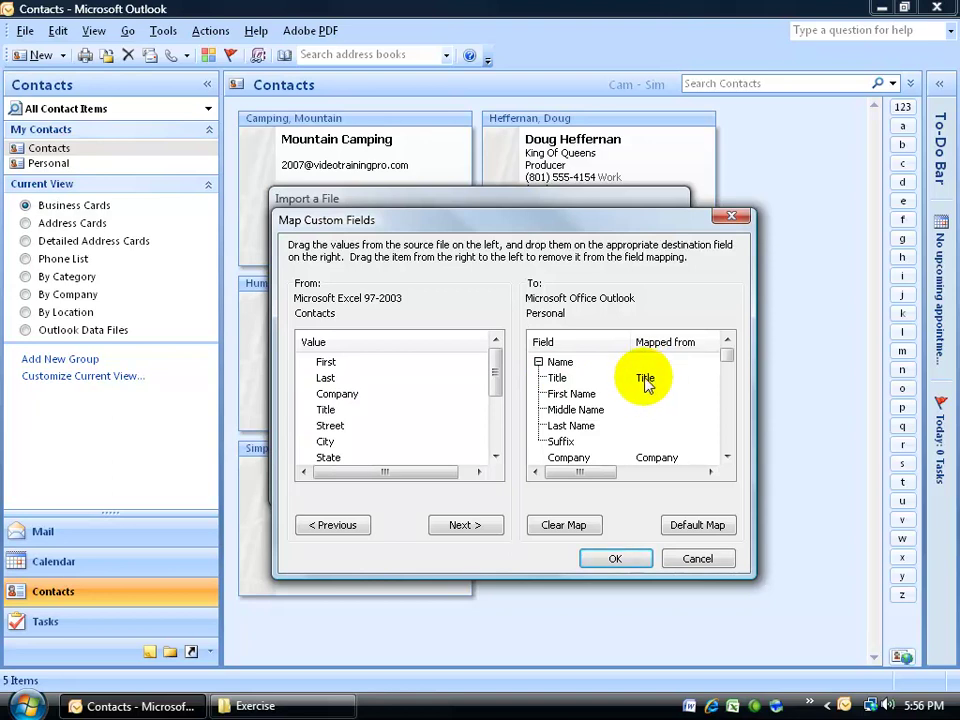
{"action": "left_click_drag", "start_coordinate": [727, 457], "coordinate": [730, 392]}
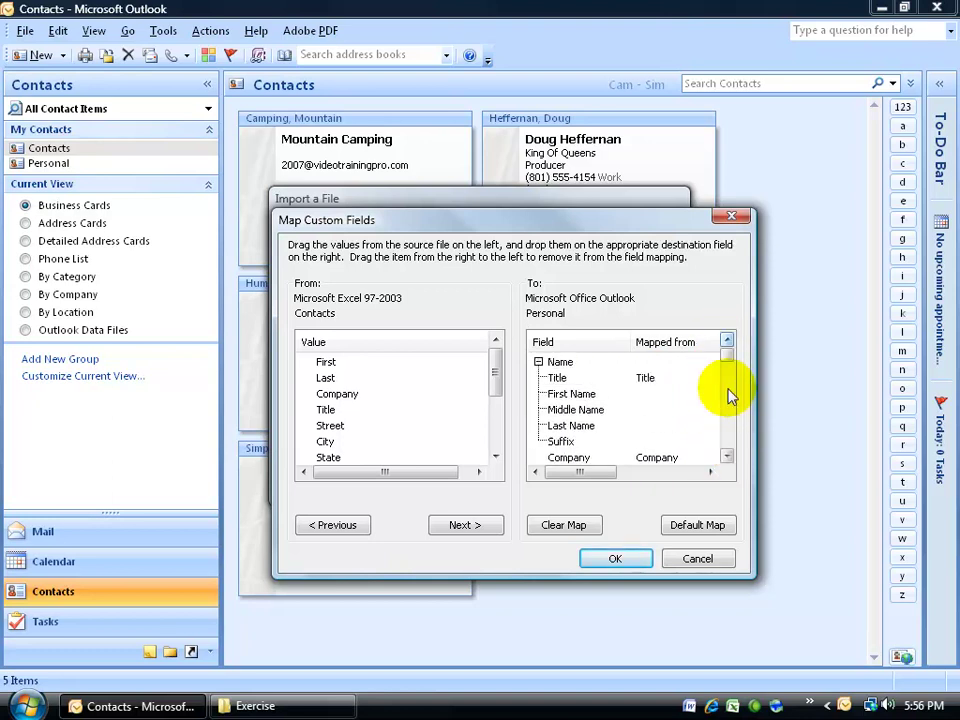
{"action": "left_click", "coordinate": [328, 364]}
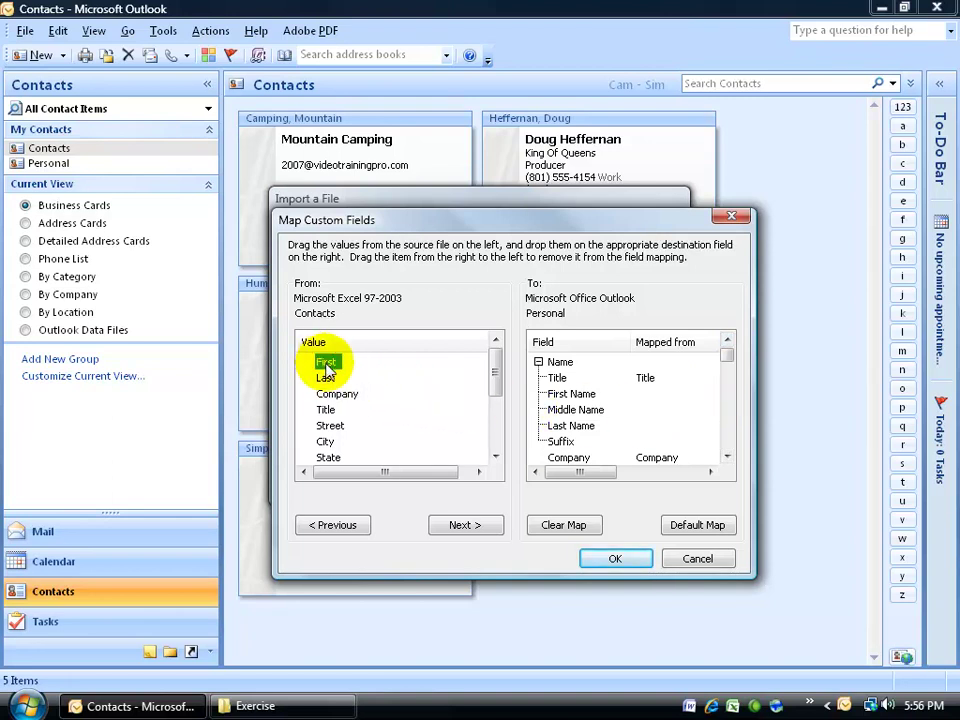
{"action": "left_click_drag", "start_coordinate": [328, 366], "coordinate": [585, 398]}
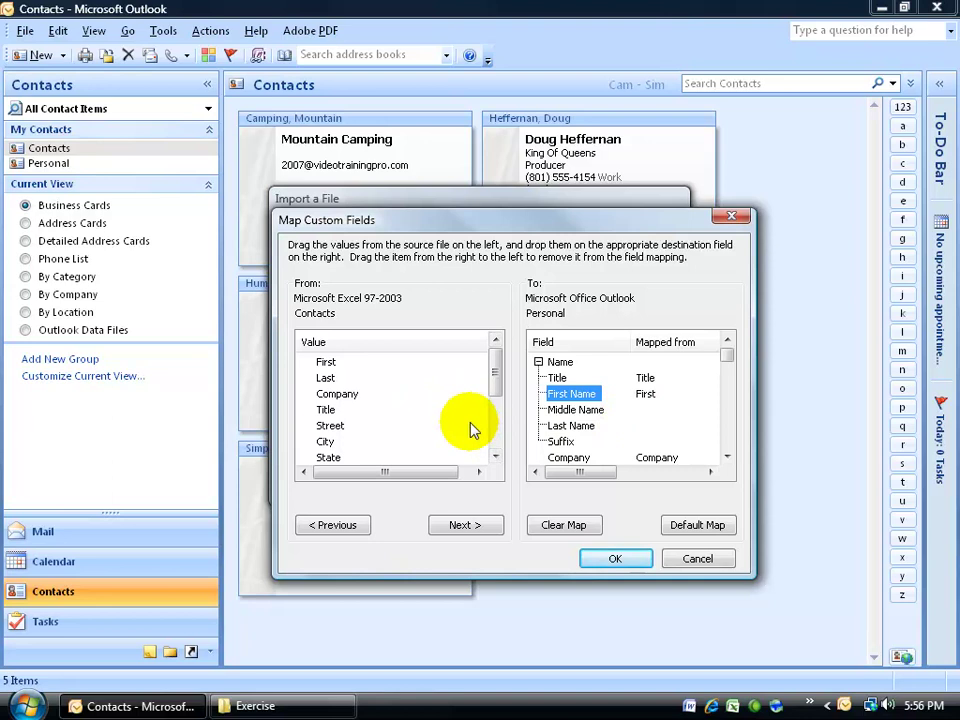
{"action": "left_click", "coordinate": [327, 378]}
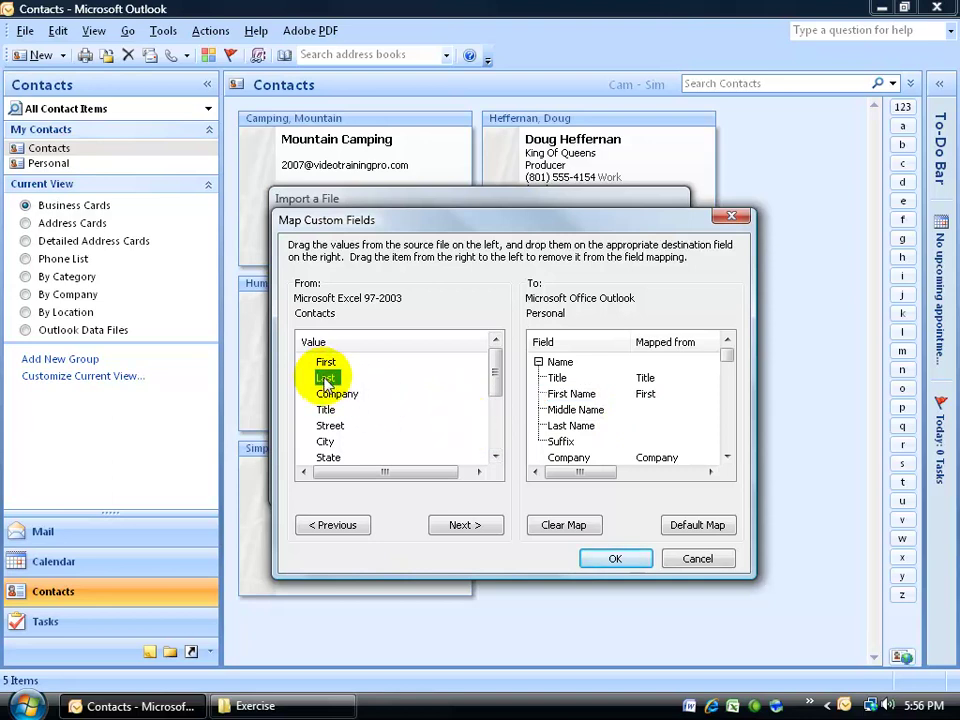
{"action": "left_click_drag", "start_coordinate": [325, 380], "coordinate": [565, 428]}
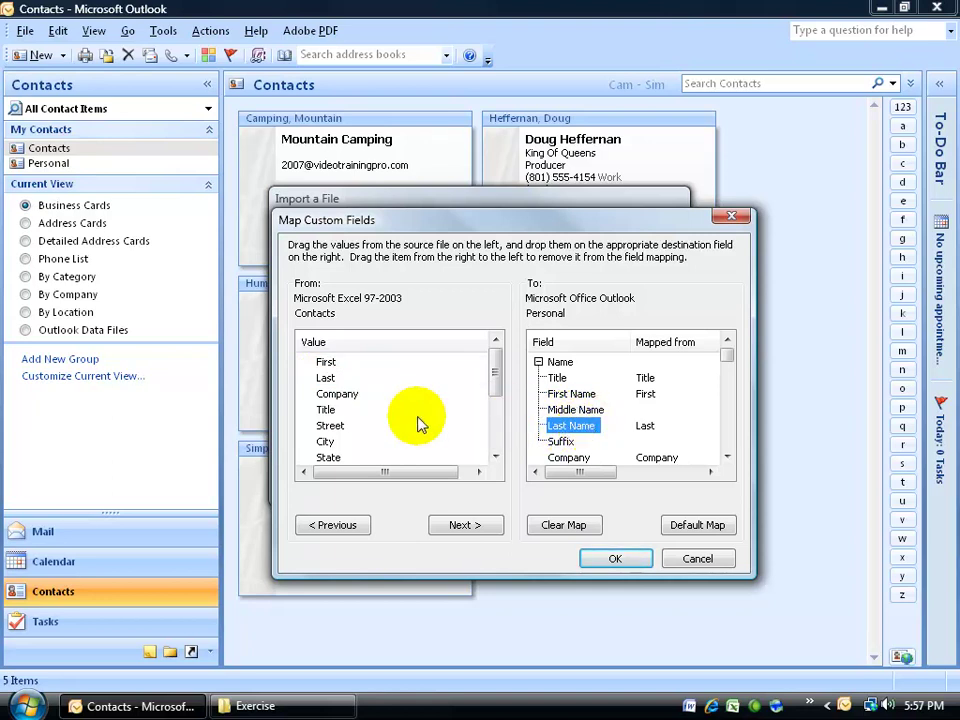
{"action": "left_click", "coordinate": [326, 410]}
{"action": "left_click", "coordinate": [551, 378]}
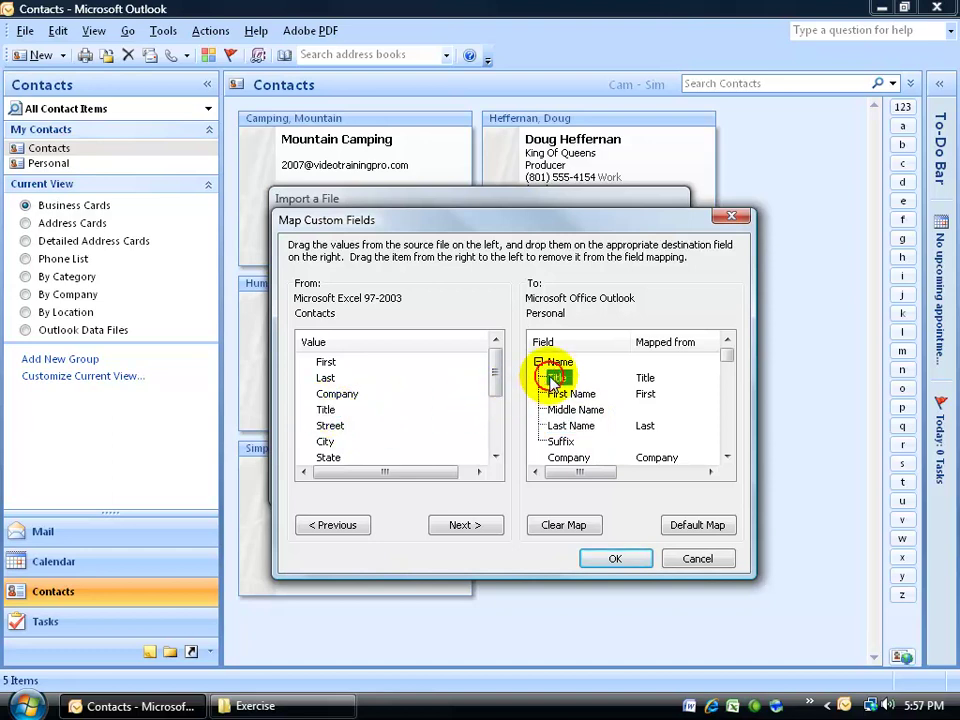
{"action": "left_click", "coordinate": [642, 378]}
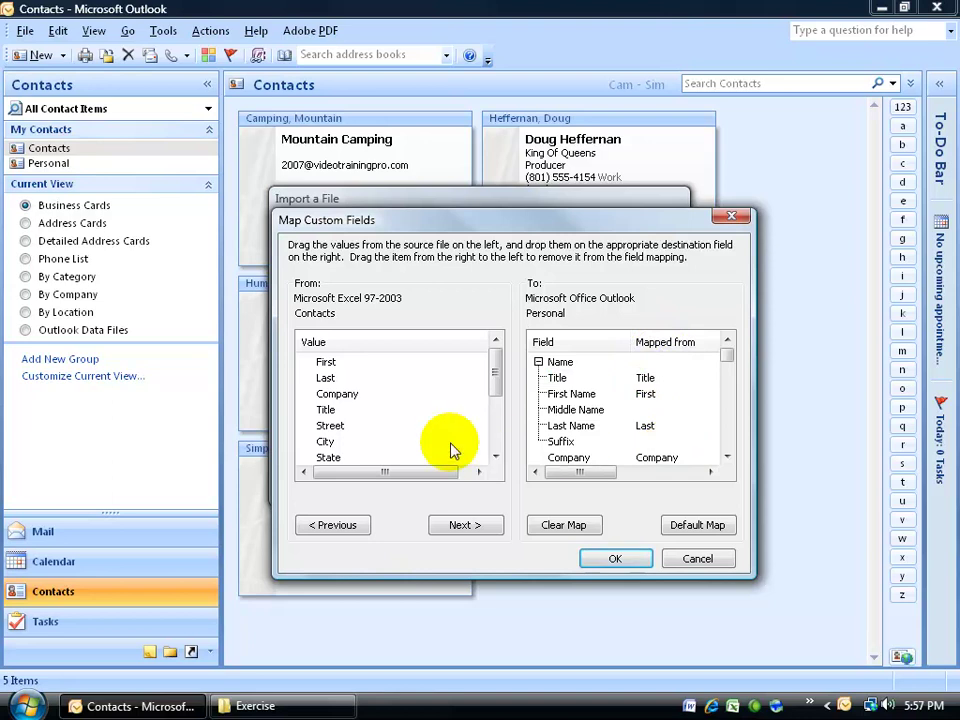
Step: Expand the Business Address and Home Address field groups and map Street to Business Street
{"action": "left_click", "coordinate": [334, 427]}
{"action": "scroll", "coordinate": [727, 457], "scroll_direction": "down", "scroll_amount": 3}
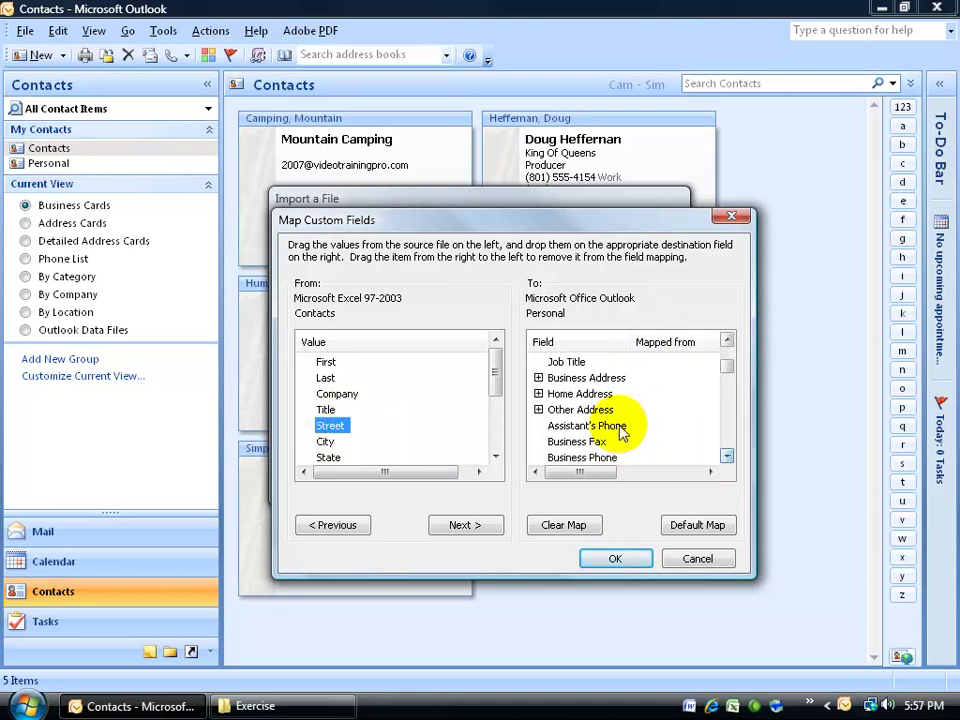
{"action": "left_click", "coordinate": [538, 378]}
{"action": "left_click", "coordinate": [727, 457]}
{"action": "left_click", "coordinate": [727, 457]}
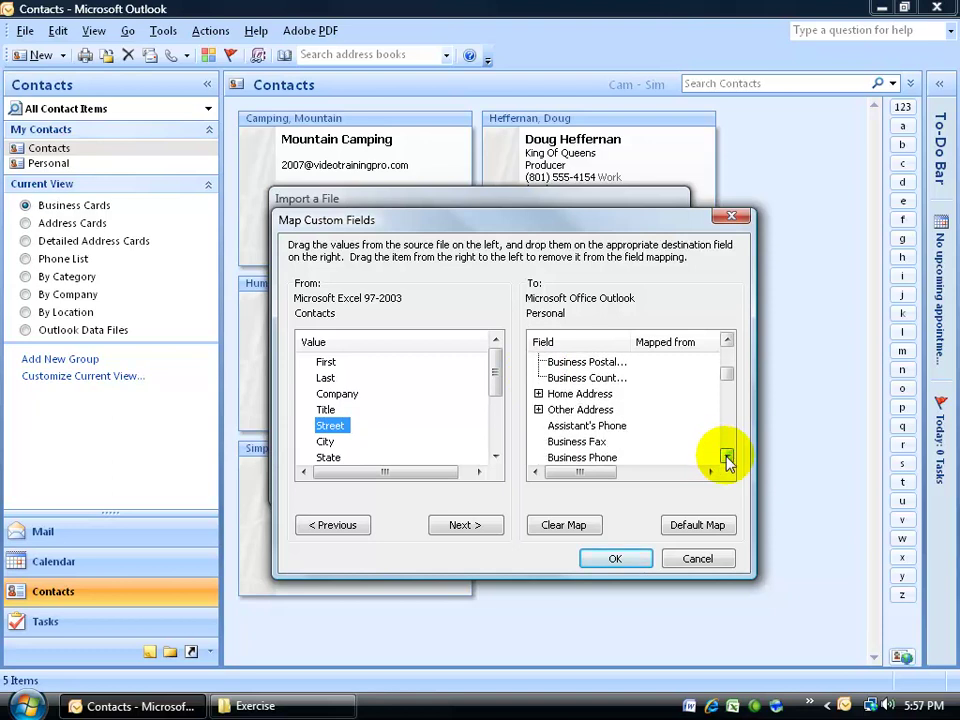
{"action": "left_click", "coordinate": [727, 457]}
{"action": "left_click", "coordinate": [538, 394]}
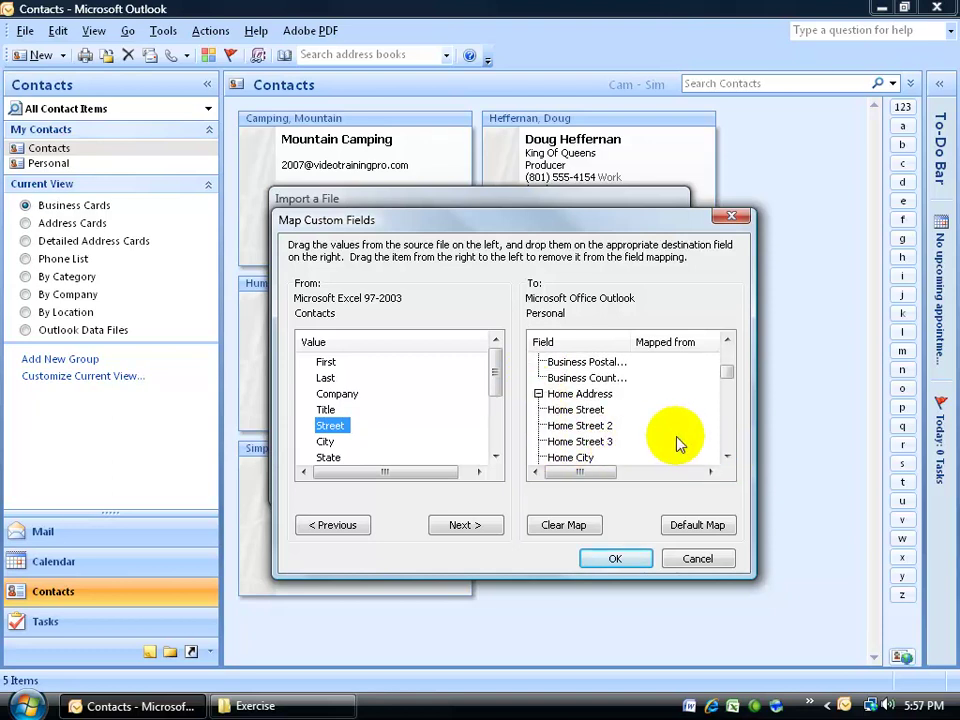
{"action": "left_click", "coordinate": [727, 342]}
{"action": "left_click", "coordinate": [727, 342]}
{"action": "left_click", "coordinate": [727, 342]}
{"action": "left_click", "coordinate": [727, 342]}
{"action": "left_click", "coordinate": [727, 342]}
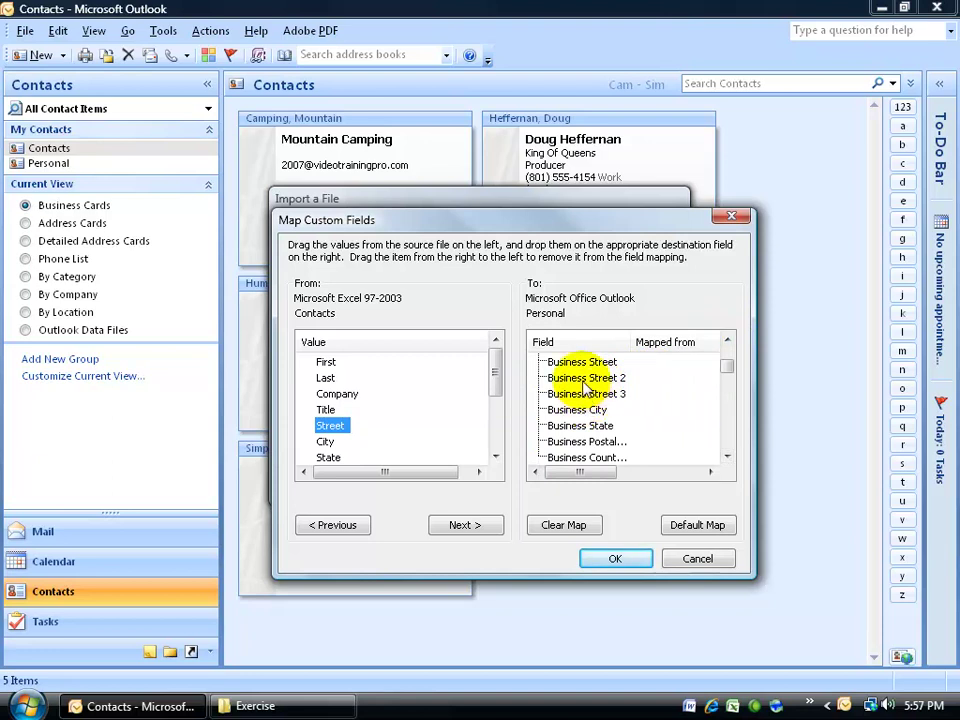
{"action": "left_click", "coordinate": [727, 342]}
{"action": "left_click", "coordinate": [727, 342]}
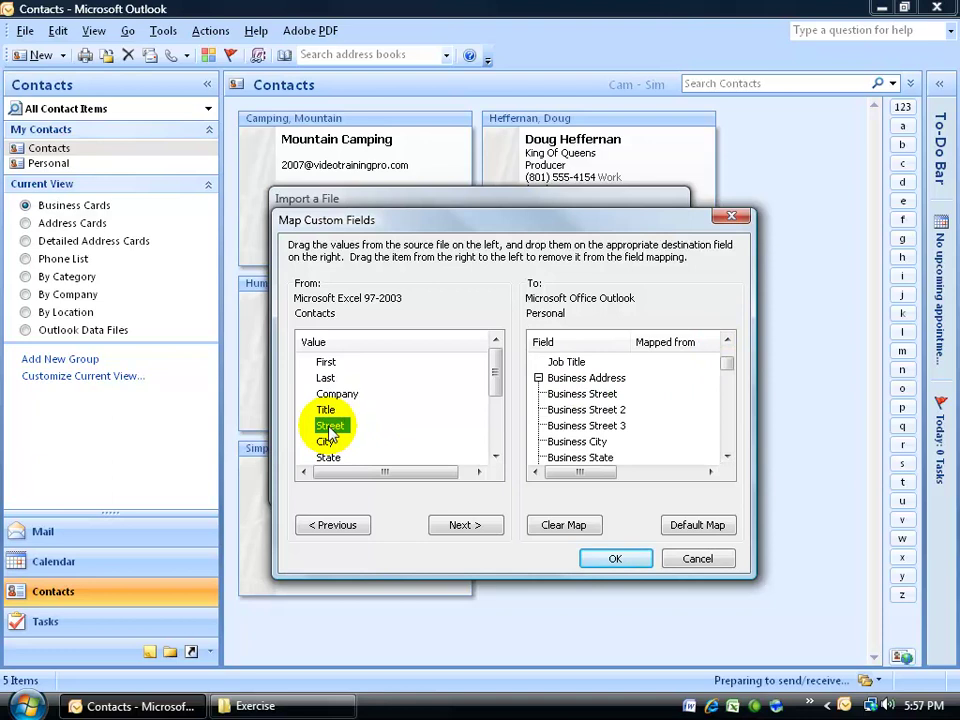
{"action": "left_click_drag", "start_coordinate": [346, 427], "coordinate": [575, 398]}
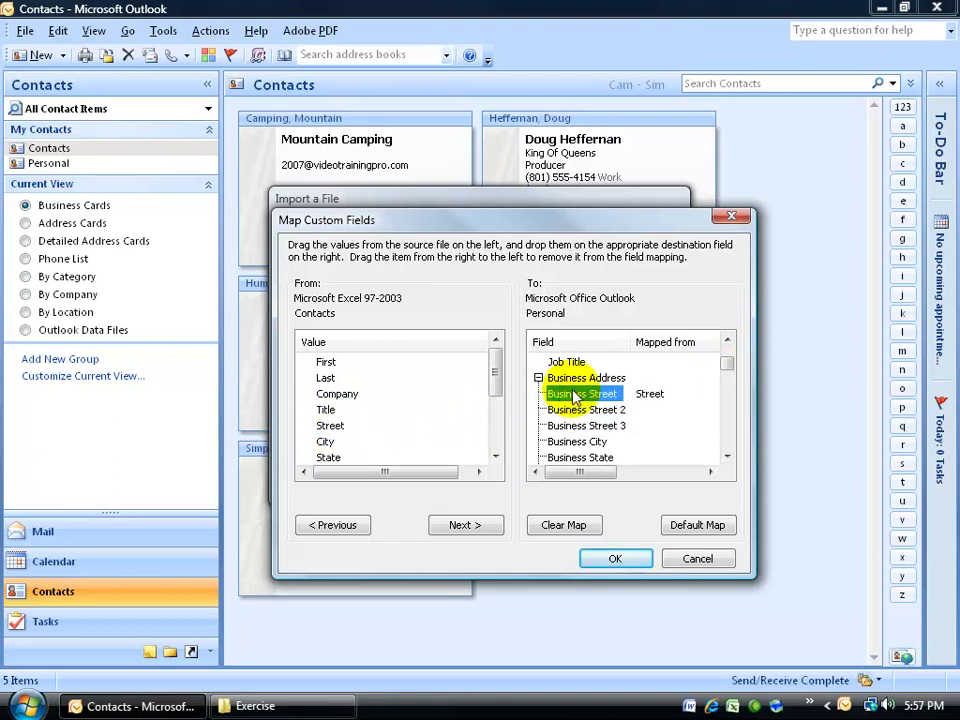
Step: Map City to Business City and State to Business State in the Business Address group
{"action": "left_click", "coordinate": [727, 456]}
{"action": "left_click", "coordinate": [727, 456]}
{"action": "left_click", "coordinate": [727, 456]}
{"action": "left_click_drag", "start_coordinate": [330, 441], "coordinate": [562, 394]}
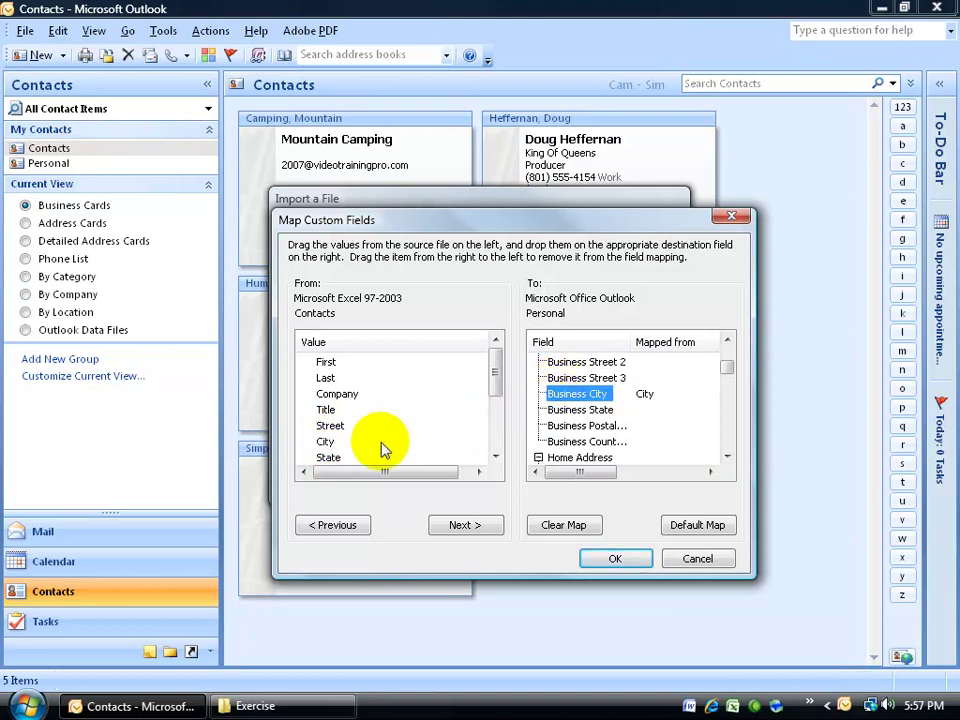
{"action": "left_click_drag", "start_coordinate": [329, 458], "coordinate": [556, 410]}
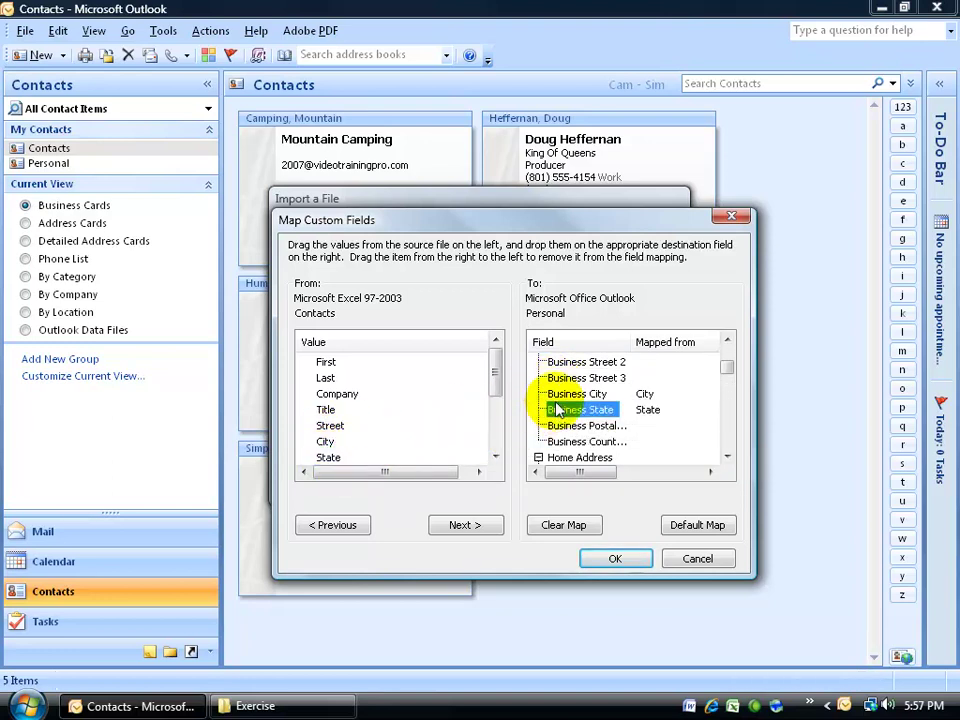
Step: Map the Zip column to the Business Postal Code field
{"action": "left_click", "coordinate": [495, 456]}
{"action": "left_click", "coordinate": [495, 456]}
{"action": "scroll", "coordinate": [495, 456], "scroll_direction": "down", "scroll_amount": 1}
{"action": "left_click_drag", "start_coordinate": [326, 393], "coordinate": [575, 428]}
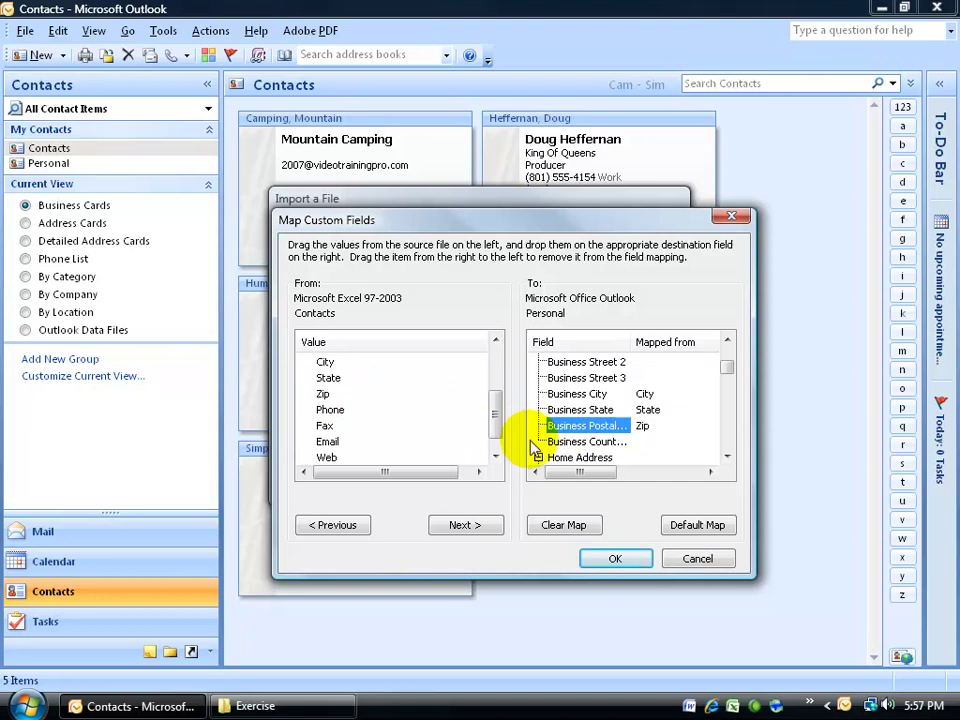
Step: Map the Fax column to the Business Fax field
{"action": "left_click", "coordinate": [727, 456]}
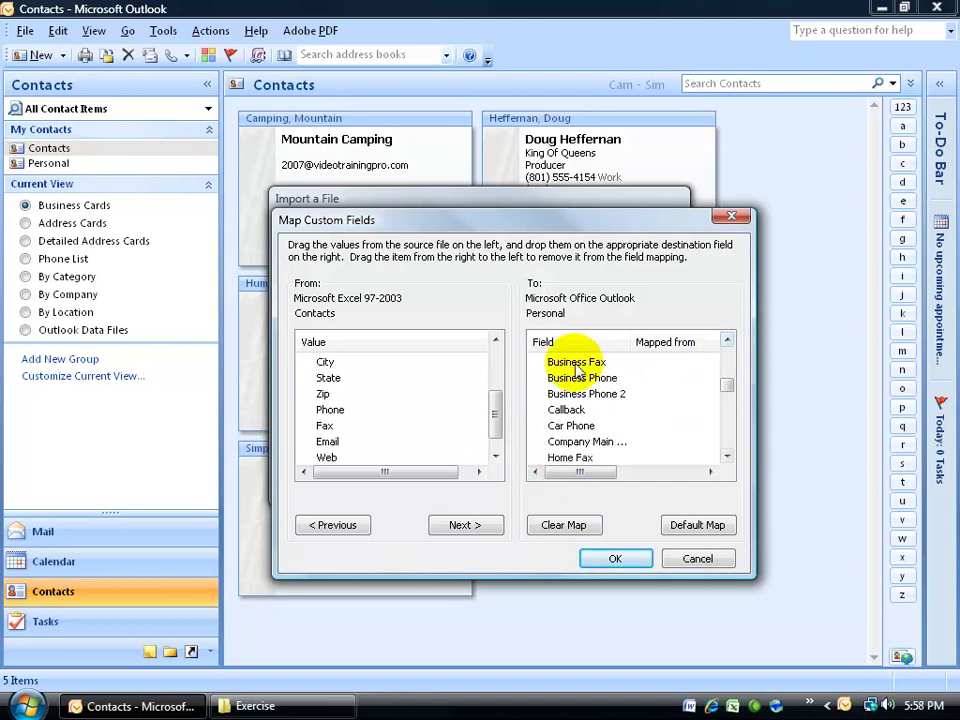
{"action": "left_click", "coordinate": [575, 366]}
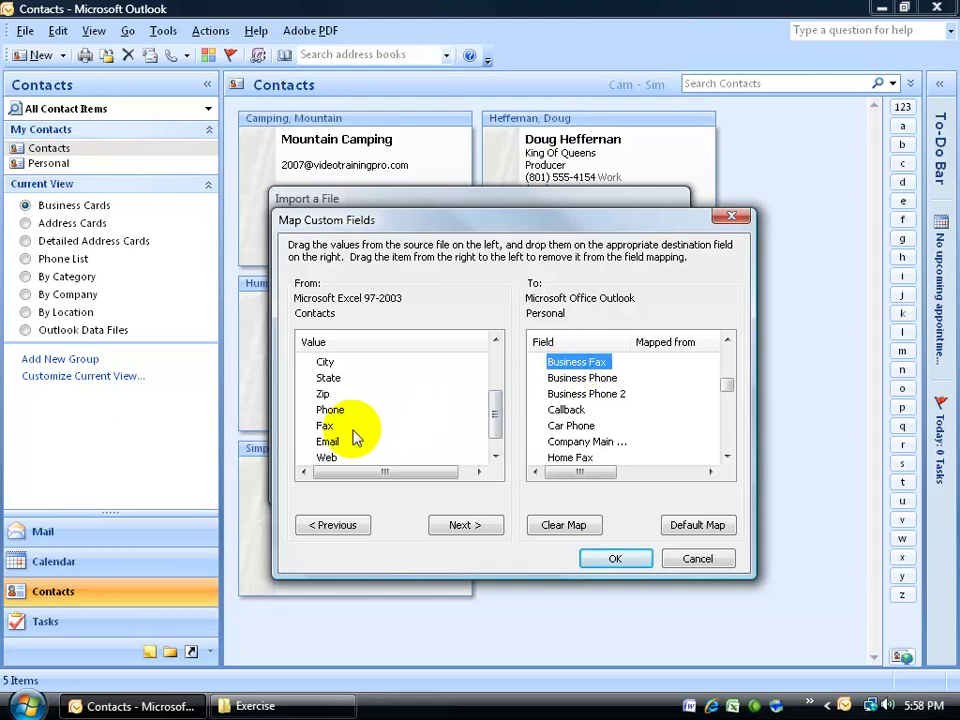
{"action": "left_click_drag", "start_coordinate": [335, 426], "coordinate": [583, 398]}
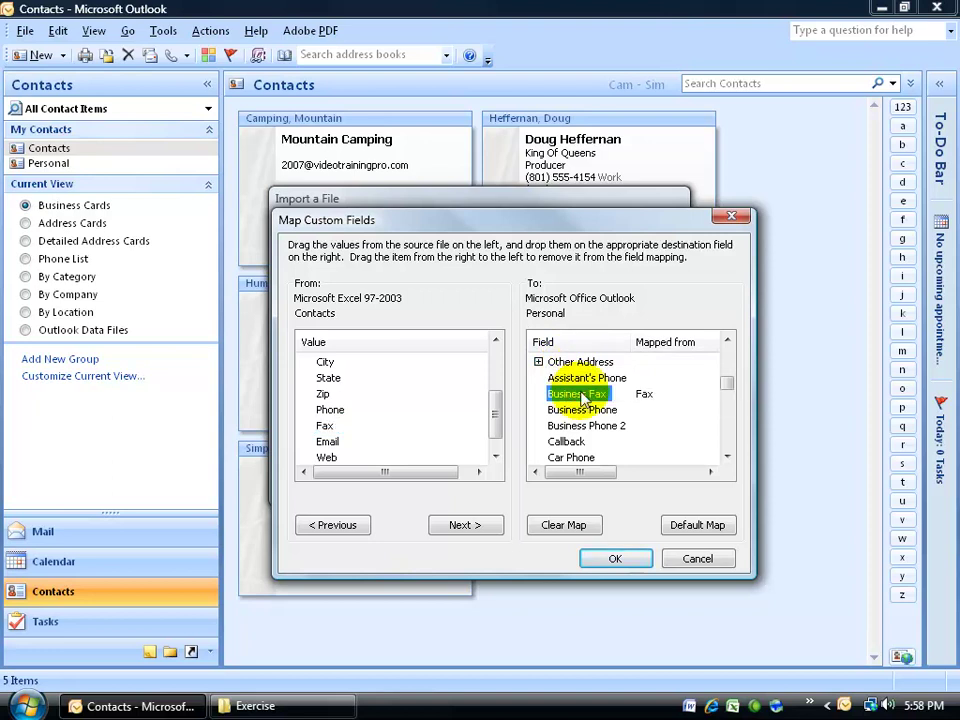
Step: Map the Web column to the Web Page field at the end of the Outlook field list
{"action": "left_click", "coordinate": [495, 456]}
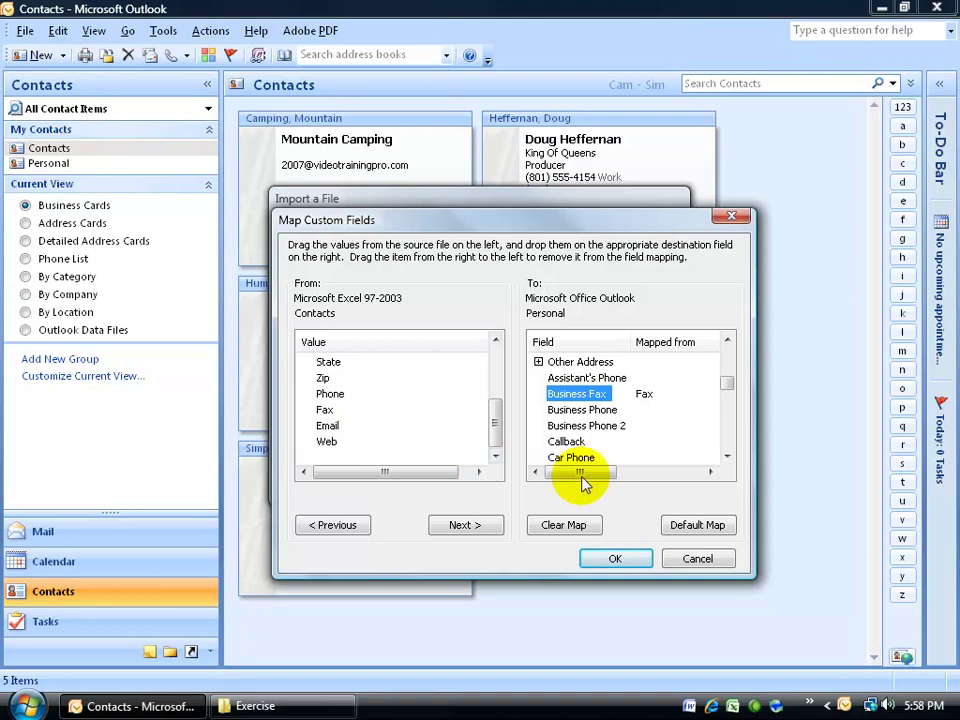
{"action": "left_click_drag", "start_coordinate": [728, 382], "coordinate": [732, 452]}
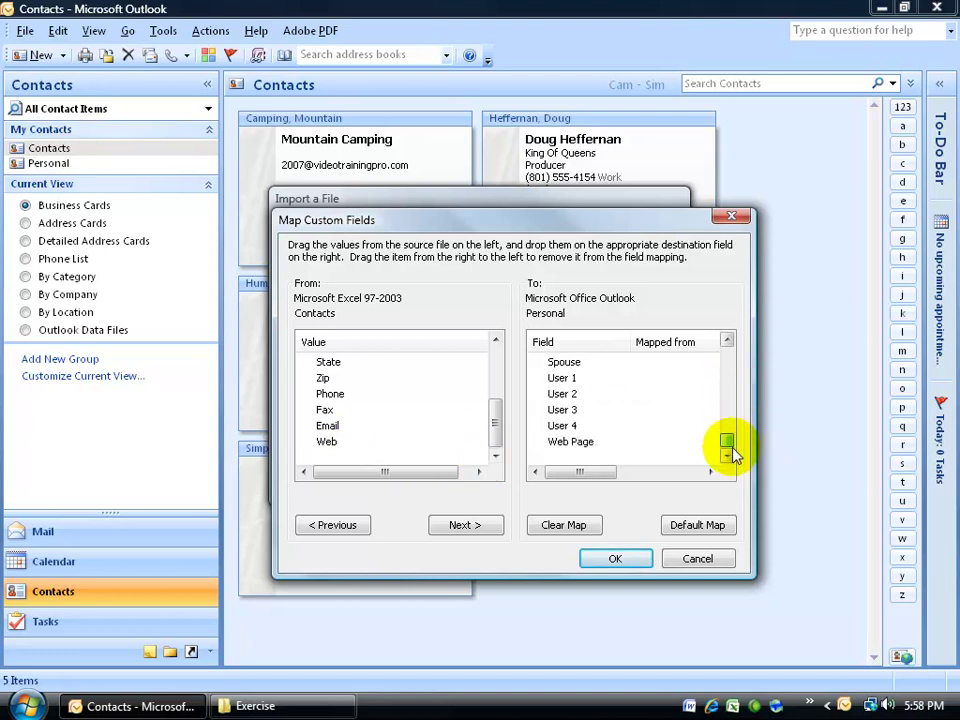
{"action": "left_click_drag", "start_coordinate": [324, 443], "coordinate": [597, 447]}
Step: Expand the E-mail field group and map the Email column to E-mail Address
{"action": "left_click_drag", "start_coordinate": [728, 340], "coordinate": [729, 345]}
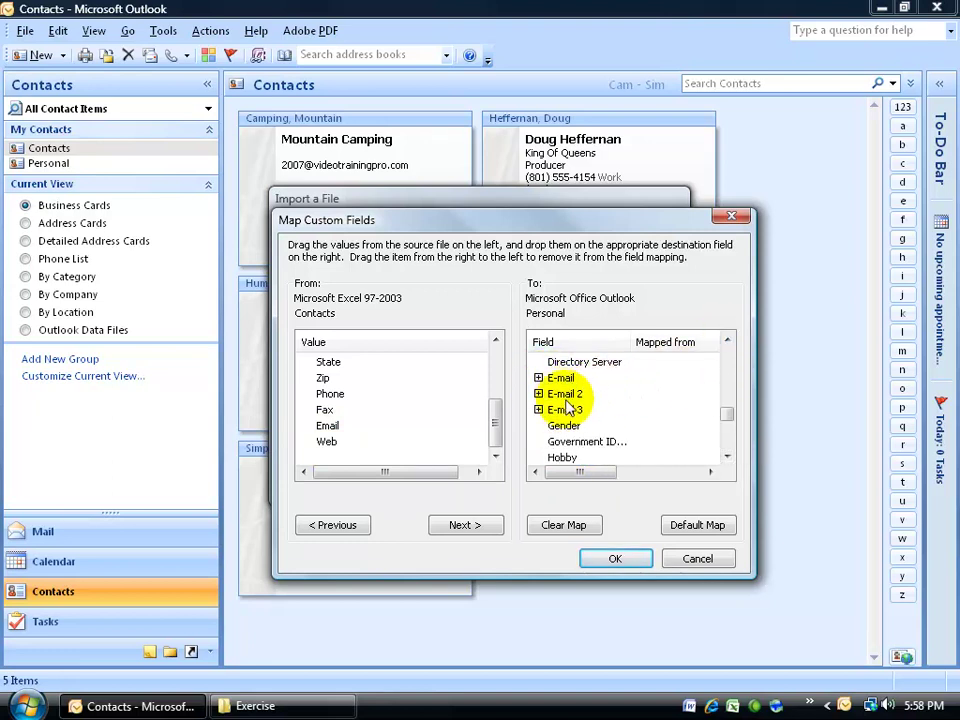
{"action": "left_click", "coordinate": [538, 378]}
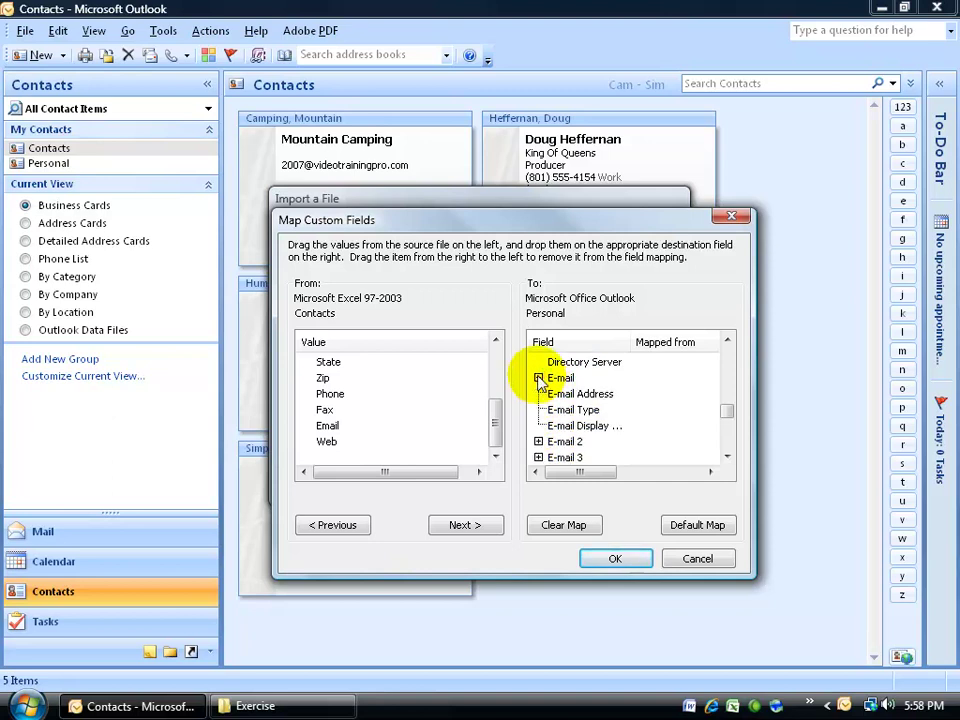
{"action": "left_click_drag", "start_coordinate": [328, 425], "coordinate": [578, 400]}
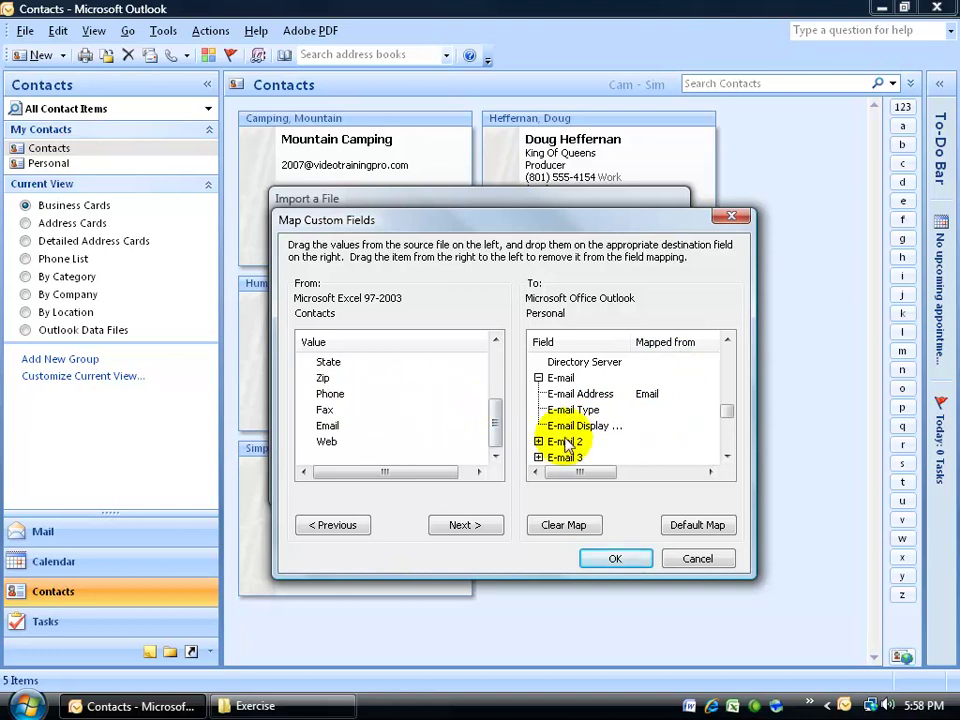
Step: Accept the custom field mapping and run the import into the Personal folder
{"action": "left_click", "coordinate": [620, 559]}
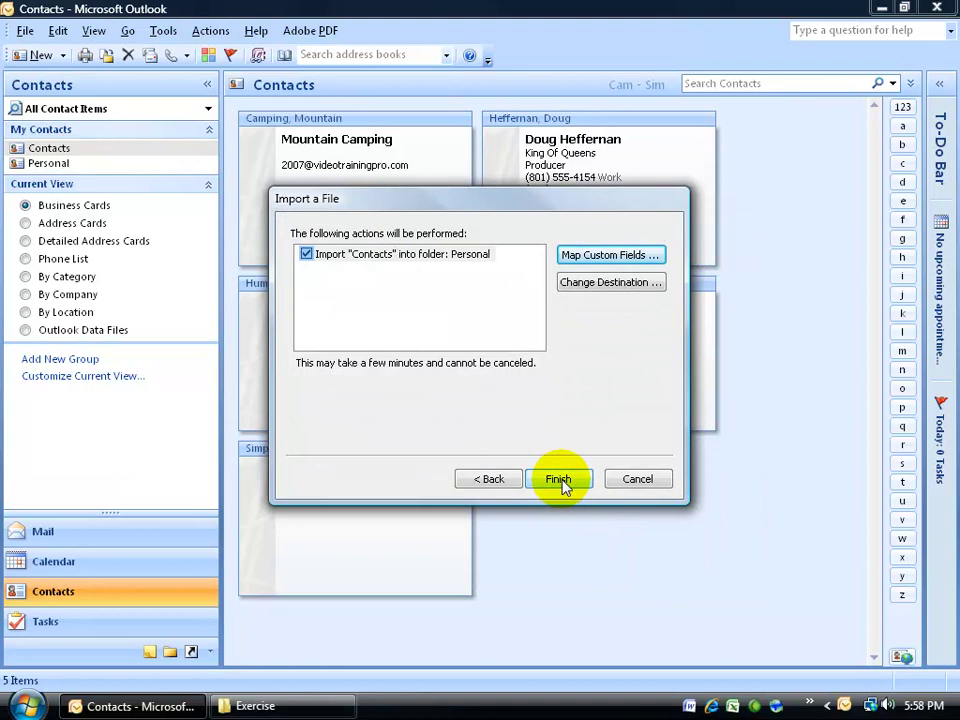
{"action": "left_click", "coordinate": [559, 480]}
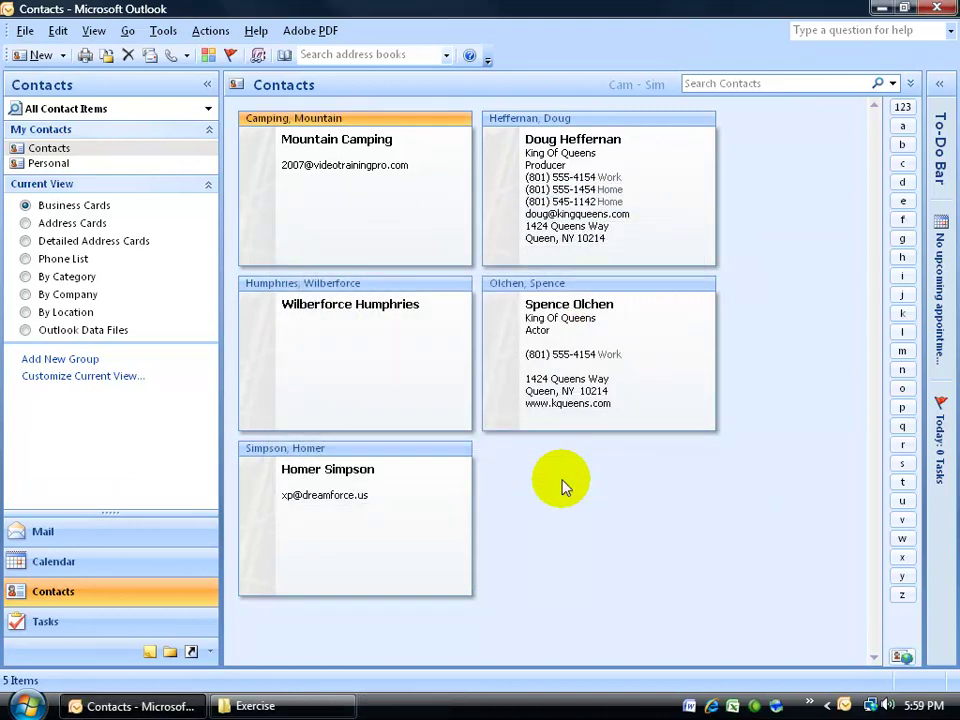
Step: Open the first contact in the Personal folder and check its name, company, e-mail and web page fields
{"action": "left_click", "coordinate": [55, 164]}
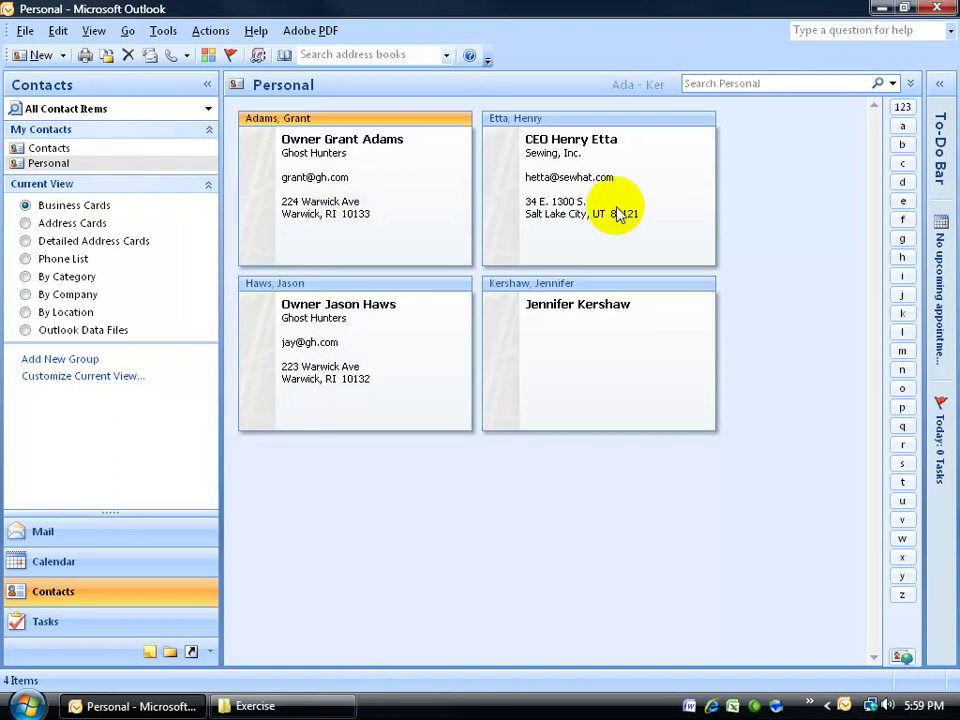
{"action": "double_click", "coordinate": [349, 222]}
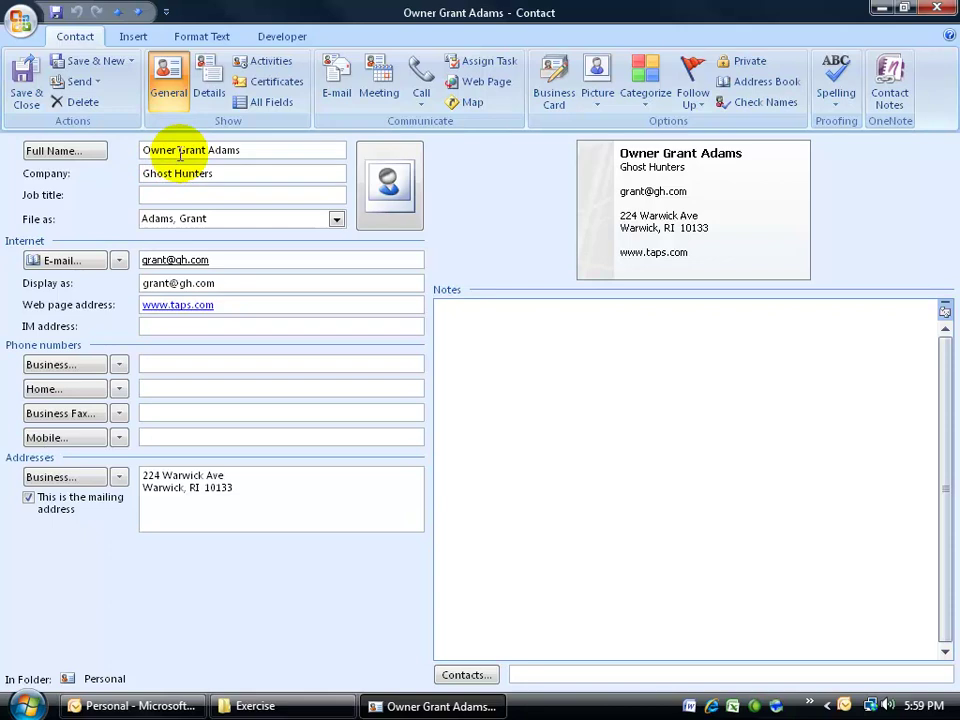
{"action": "left_click_drag", "start_coordinate": [178, 155], "coordinate": [111, 154]}
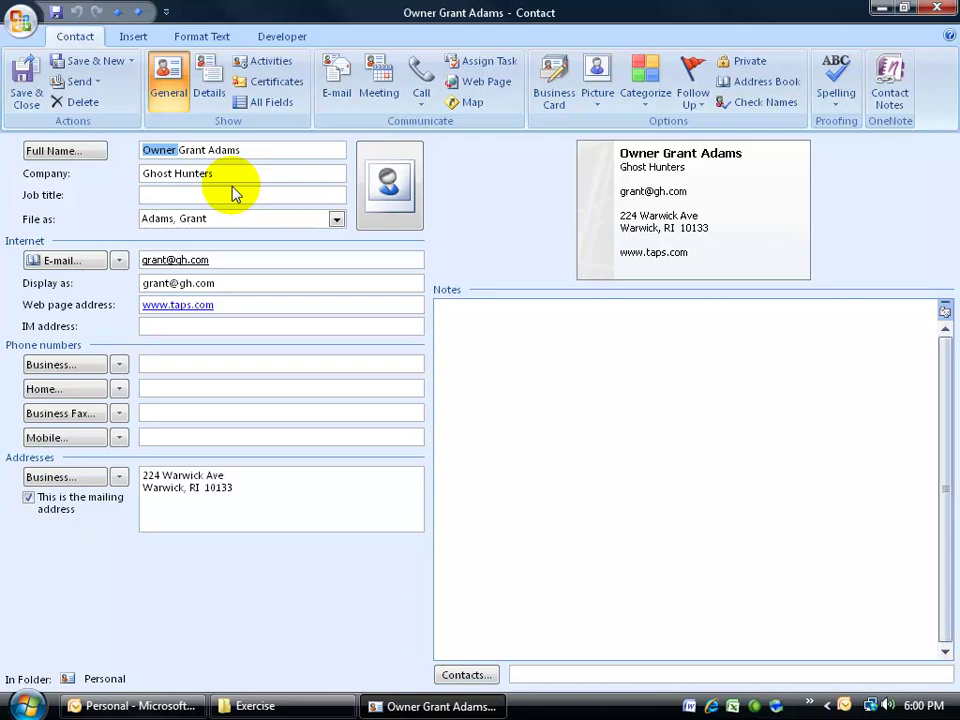
{"action": "left_click", "coordinate": [180, 178]}
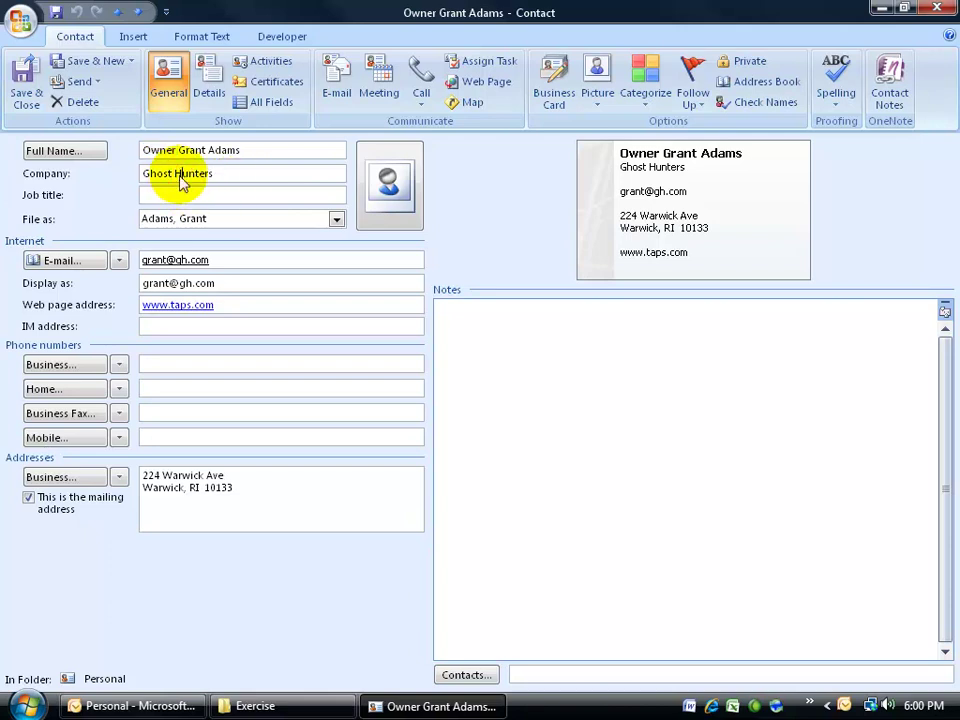
{"action": "left_click", "coordinate": [218, 260]}
{"action": "left_click", "coordinate": [221, 303]}
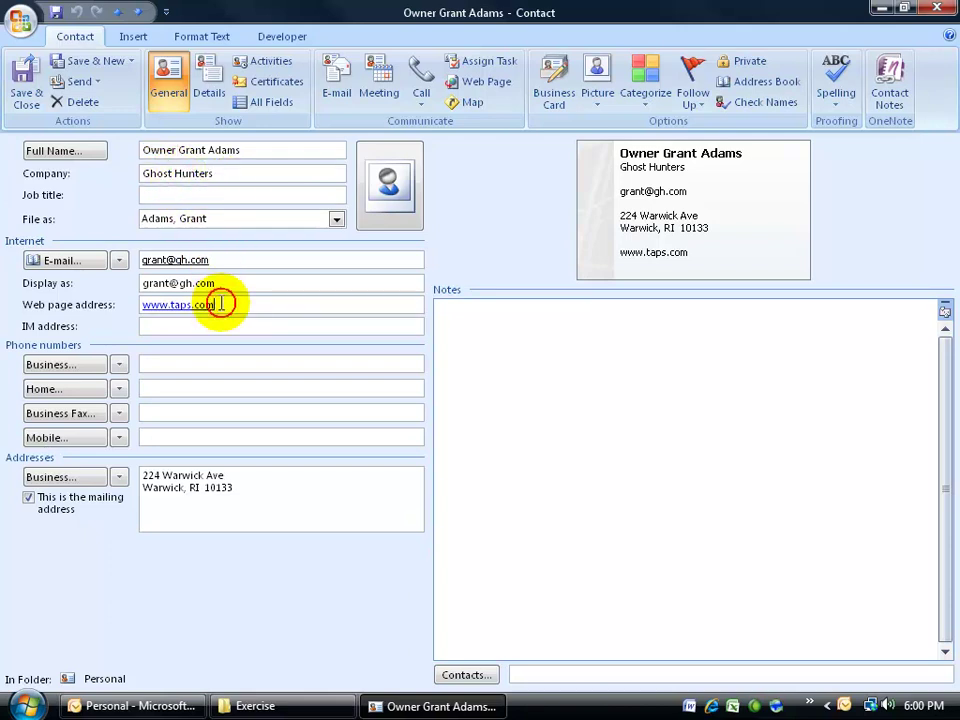